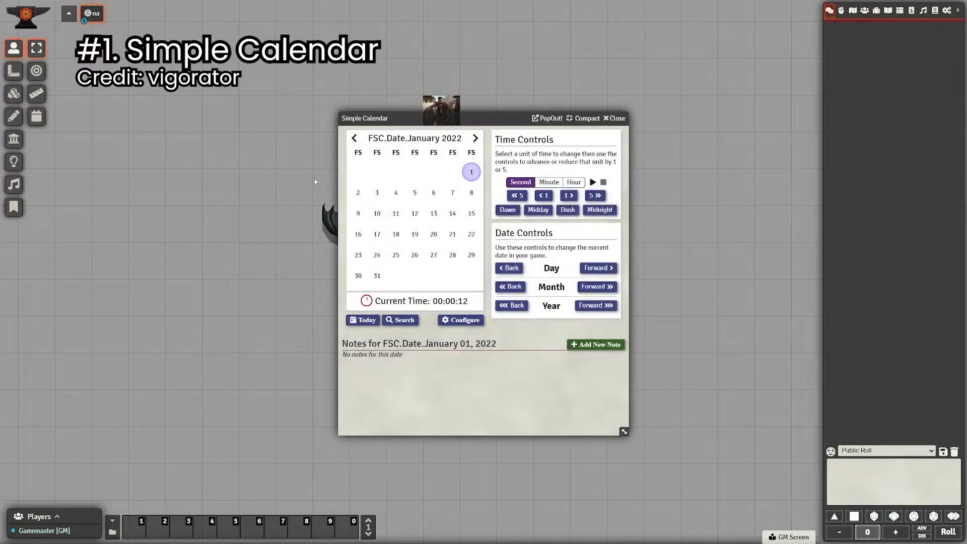
# - Apply the predefined Eberron calendar in the calendar configuration, overwriting the existing configuration
pyautogui.click(472, 322)
pyautogui.click(482, 228)
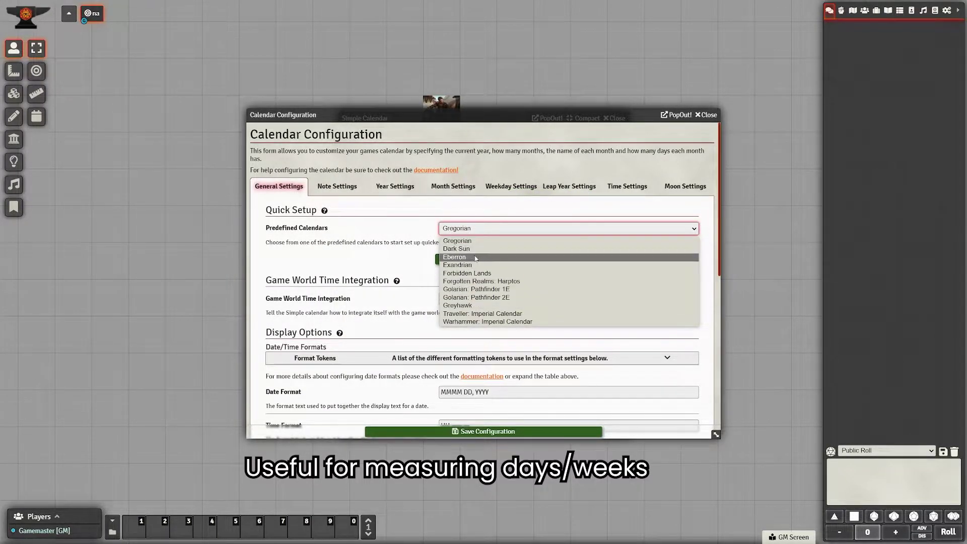
pyautogui.click(478, 256)
pyautogui.click(479, 260)
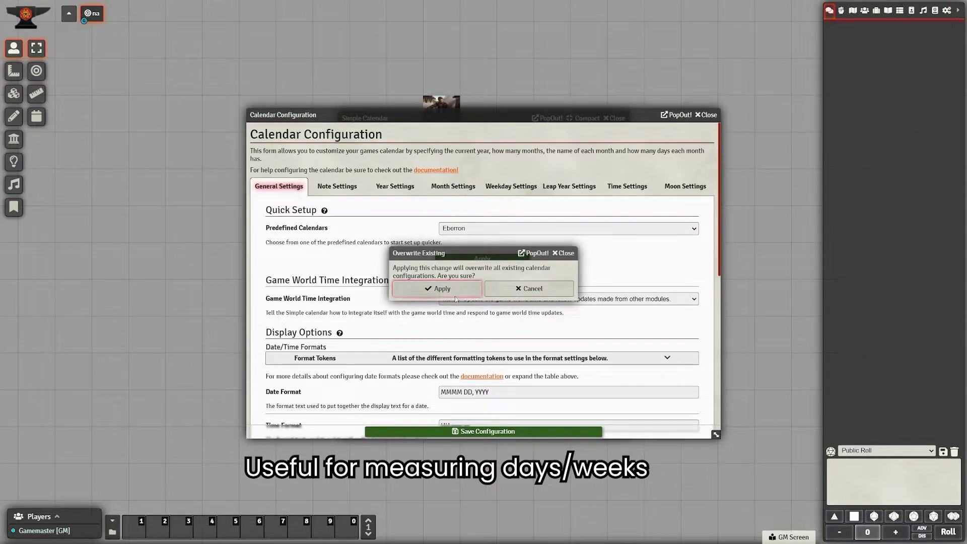
pyautogui.click(437, 288)
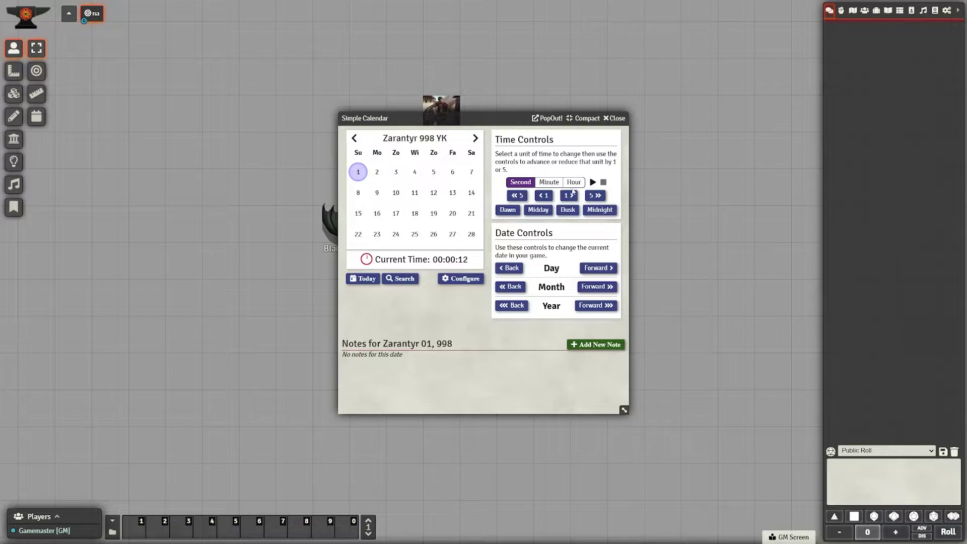
# - Advance the calendar time by 1 hour and start the running clock
pyautogui.click(574, 182)
pyautogui.click(569, 195)
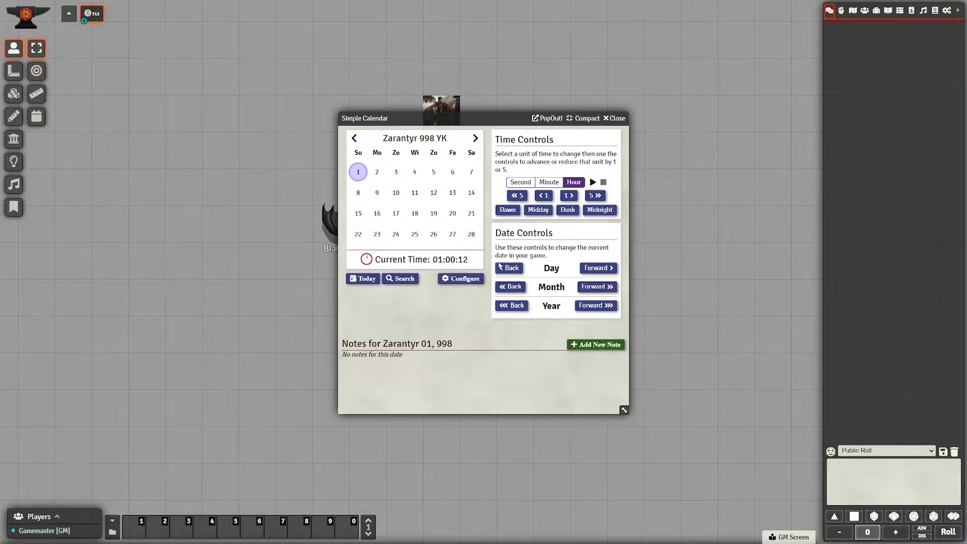
pyautogui.click(593, 183)
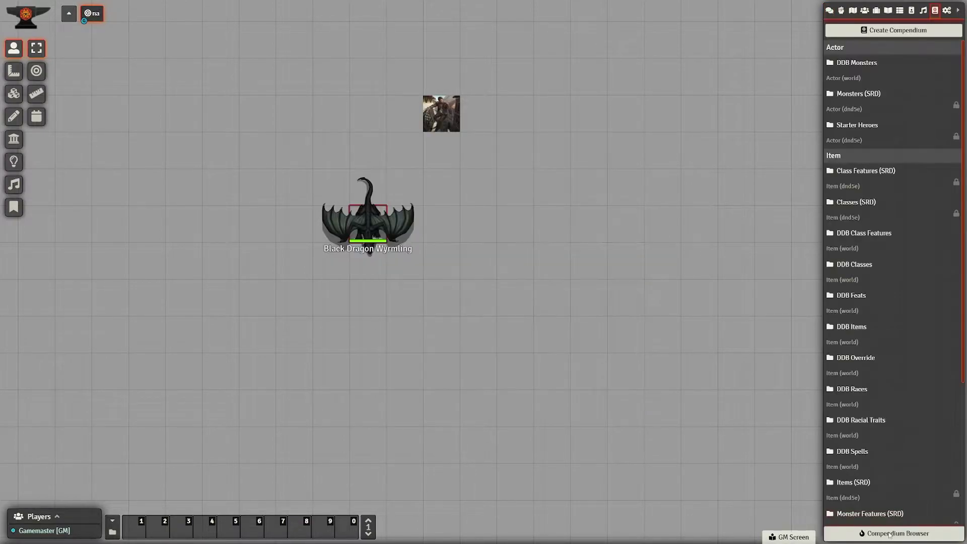
# - Open the Compendium Browser and look through its NPC, item and spell lists
pyautogui.click(889, 534)
pyautogui.click(564, 136)
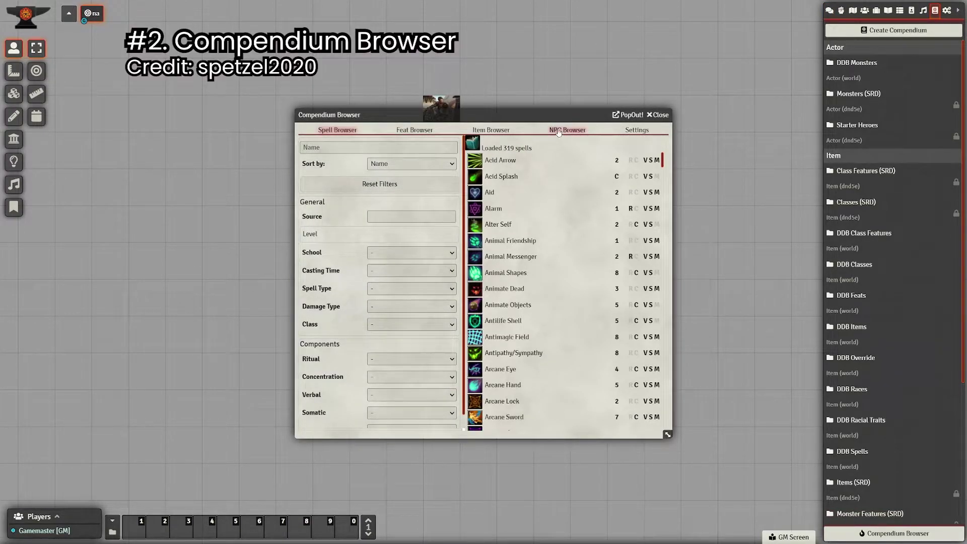
pyautogui.click(496, 132)
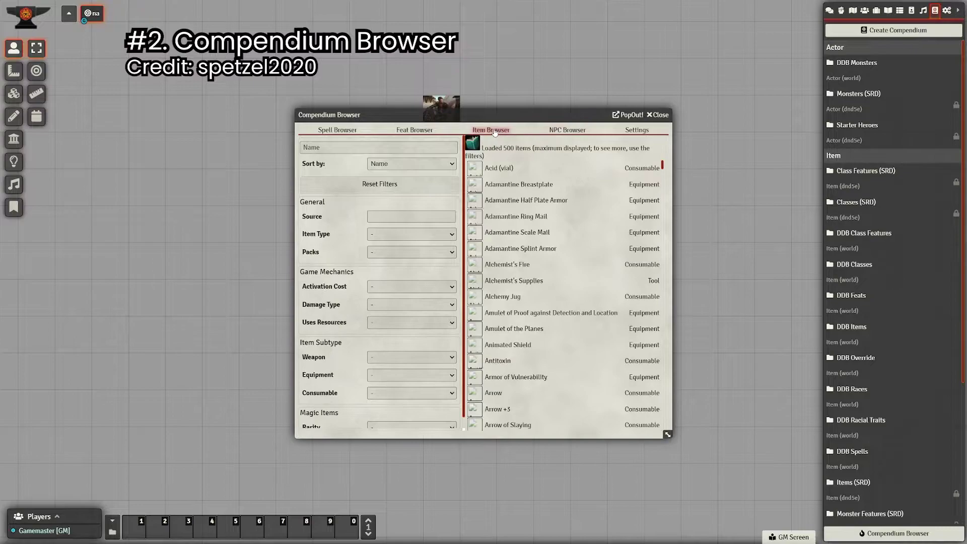
pyautogui.click(338, 130)
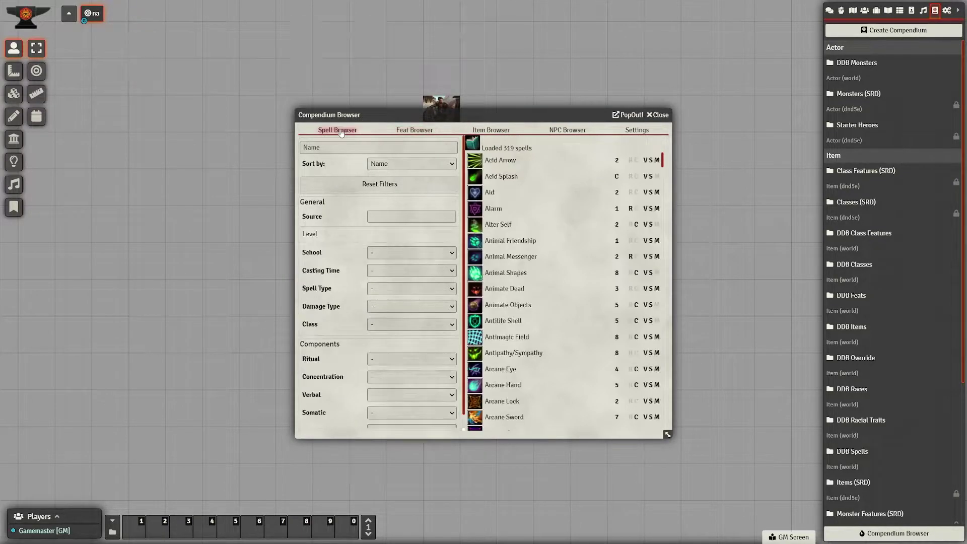
# - Search the spells for "wish", import the Wish spell into the world and close the Compendium Browser
pyautogui.click(326, 148)
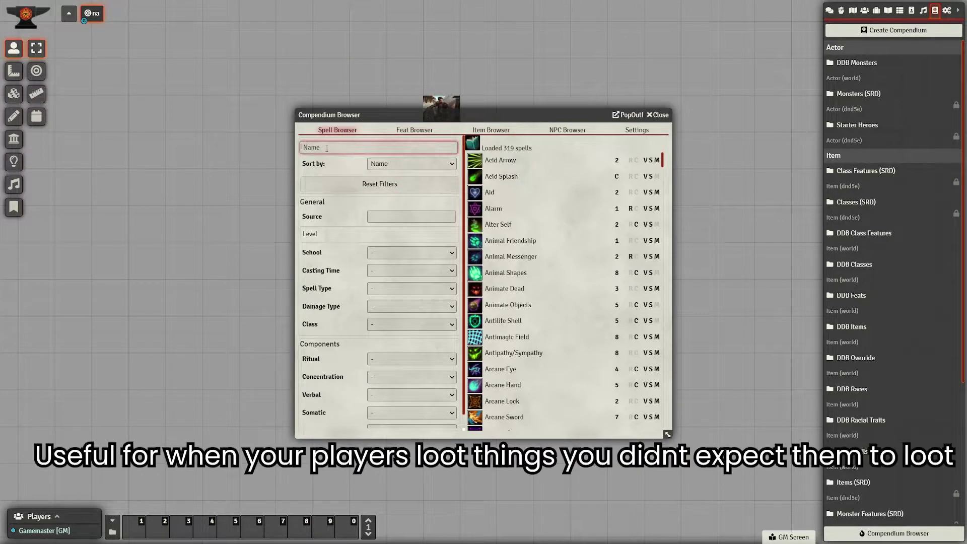
pyautogui.write('wish')
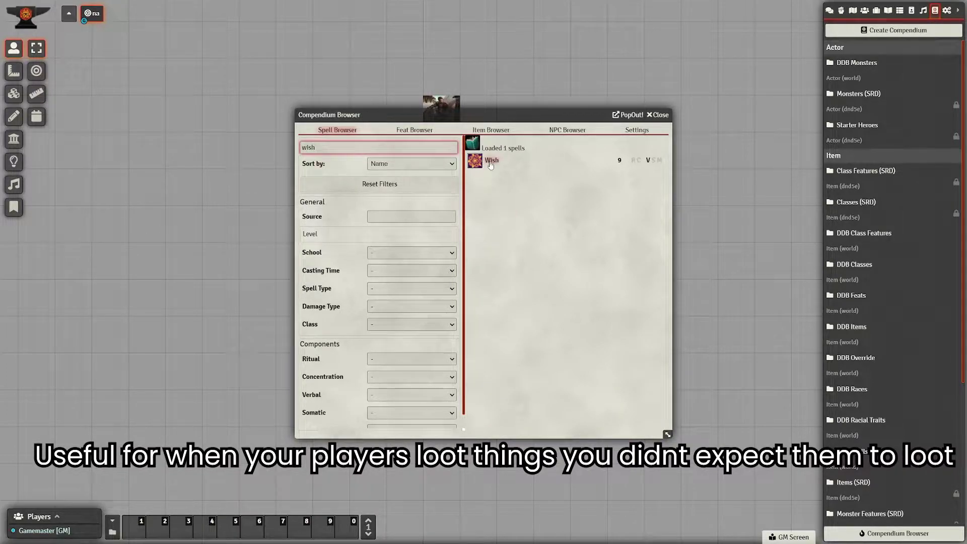
pyautogui.click(491, 160)
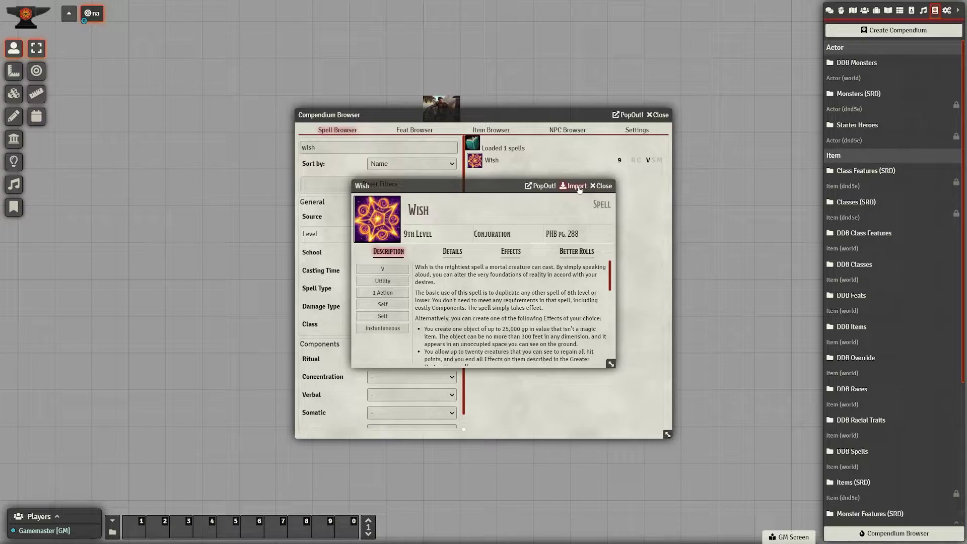
pyautogui.click(576, 186)
pyautogui.click(660, 116)
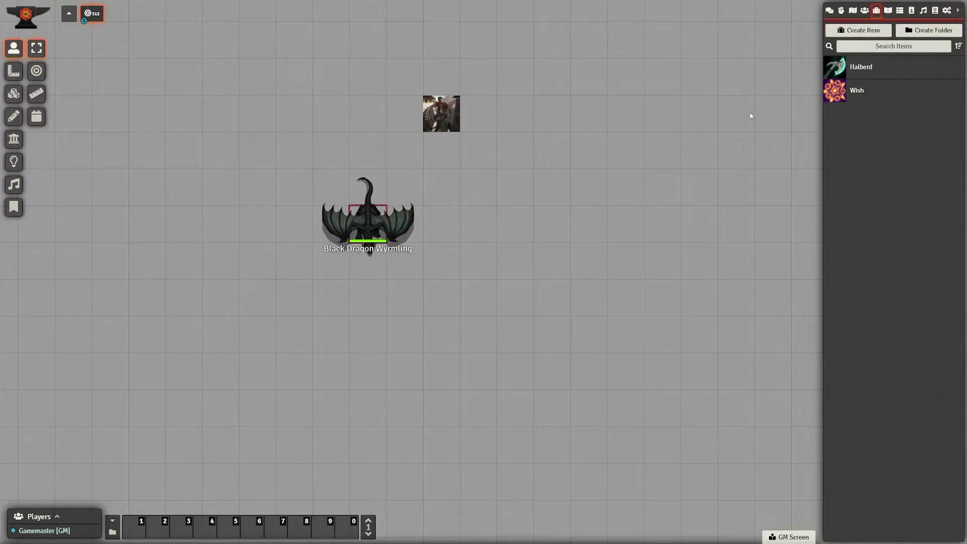
# - Examine the collapsible module settings by expanding and collapsing the Tidy5e Sheet and Better Rolls for 5e sections
pyautogui.click(945, 11)
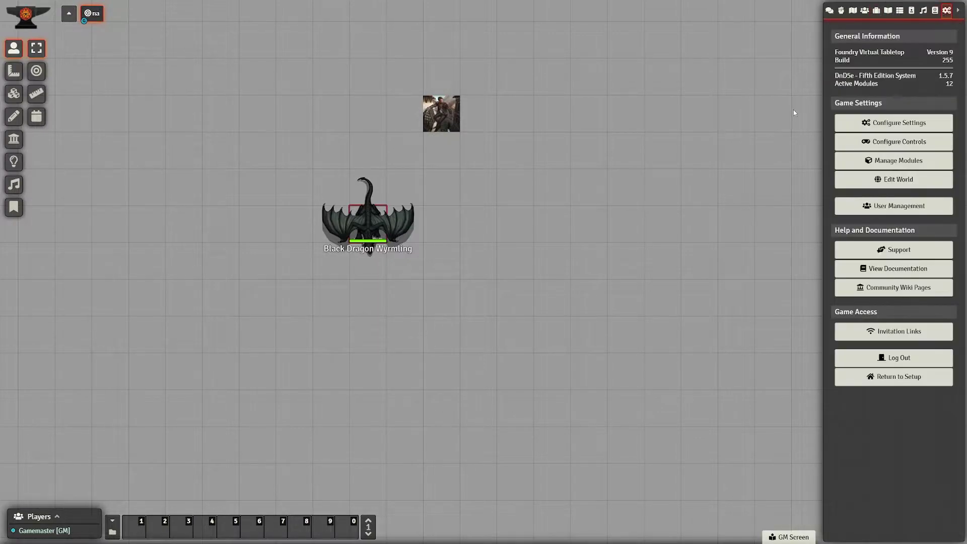
pyautogui.click(893, 122)
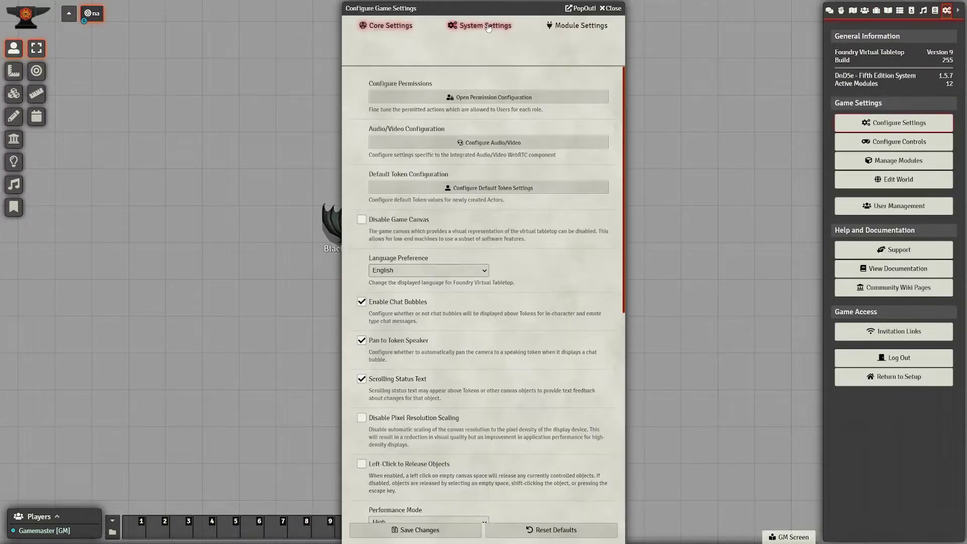
pyautogui.click(578, 25)
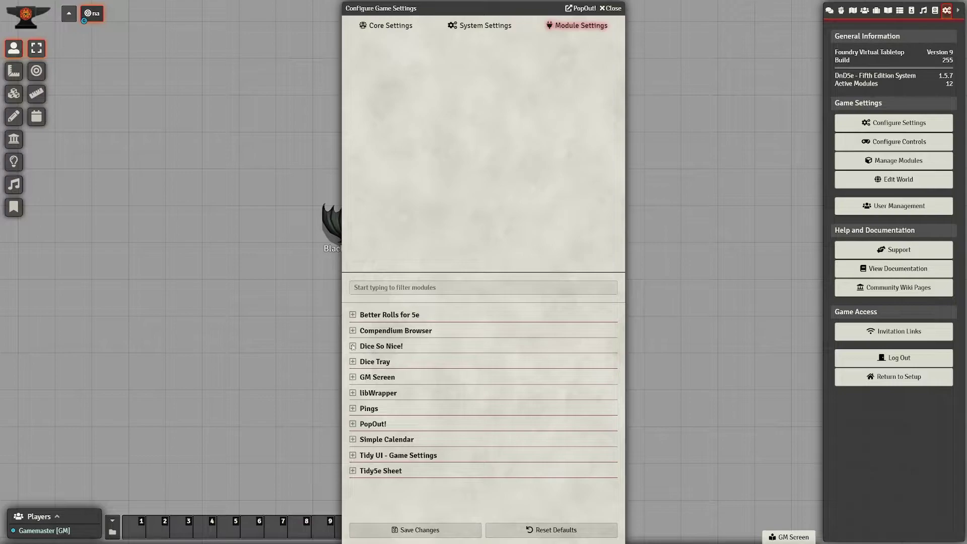
pyautogui.click(353, 470)
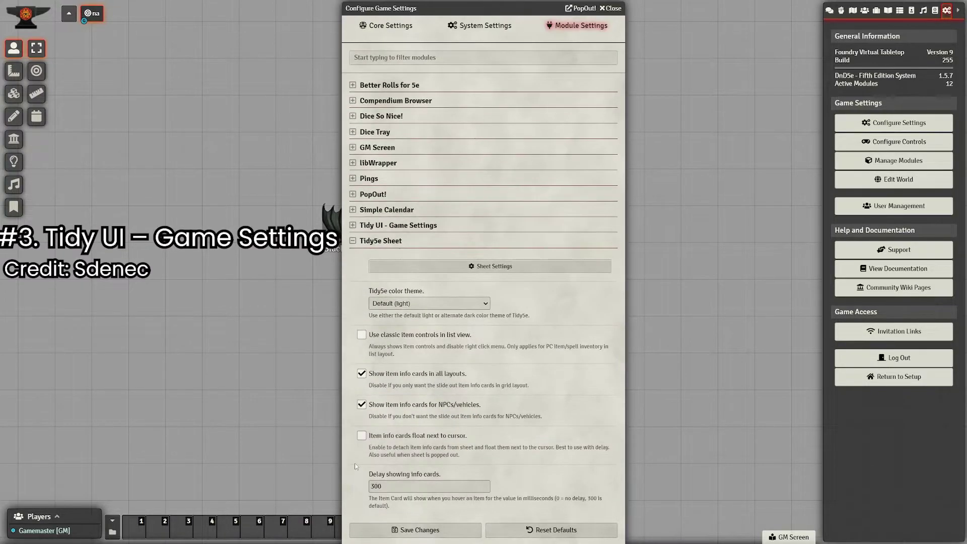
pyautogui.click(352, 241)
pyautogui.click(352, 314)
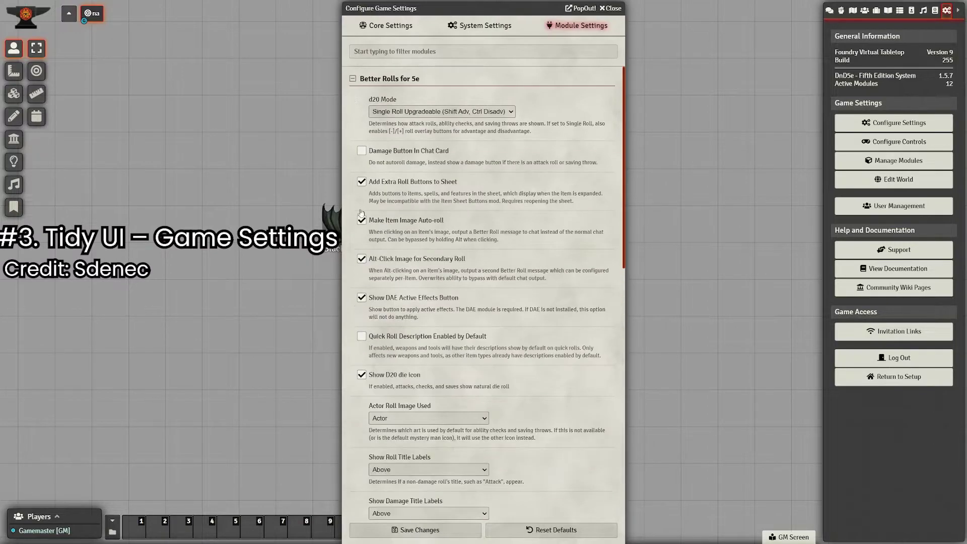
pyautogui.click(354, 80)
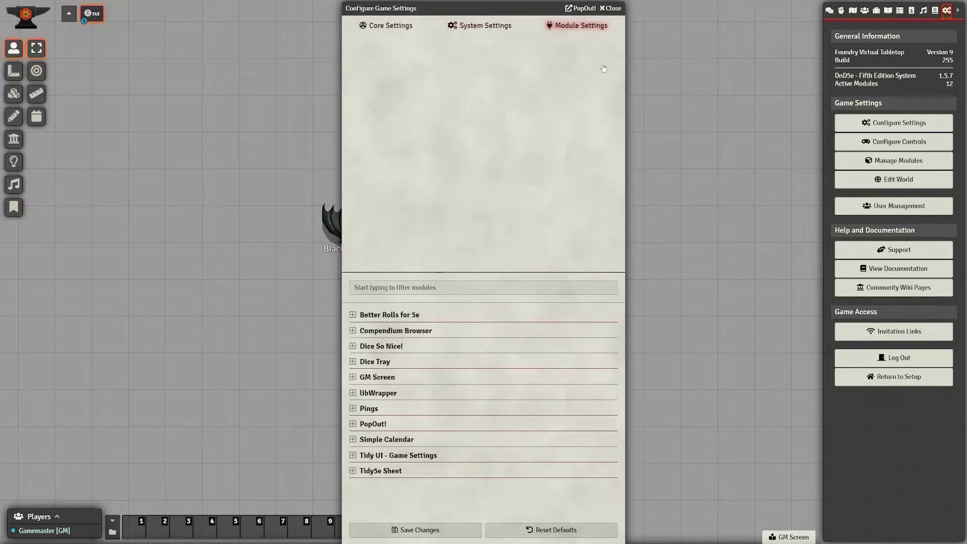
pyautogui.click(610, 8)
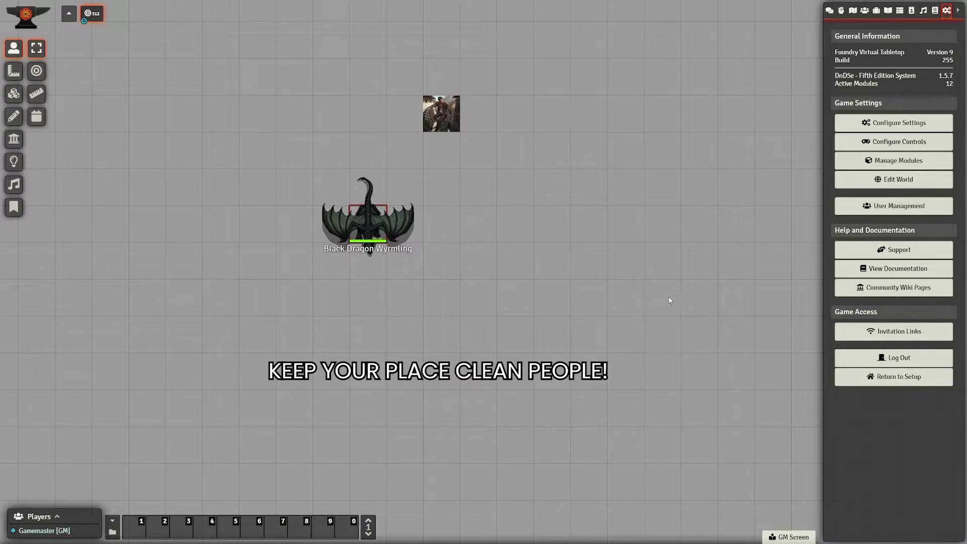
# - Open the rogue token's character sheet and save its sheet type as dnd5e.Tidy5eSheet
pyautogui.doubleClick(441, 113)
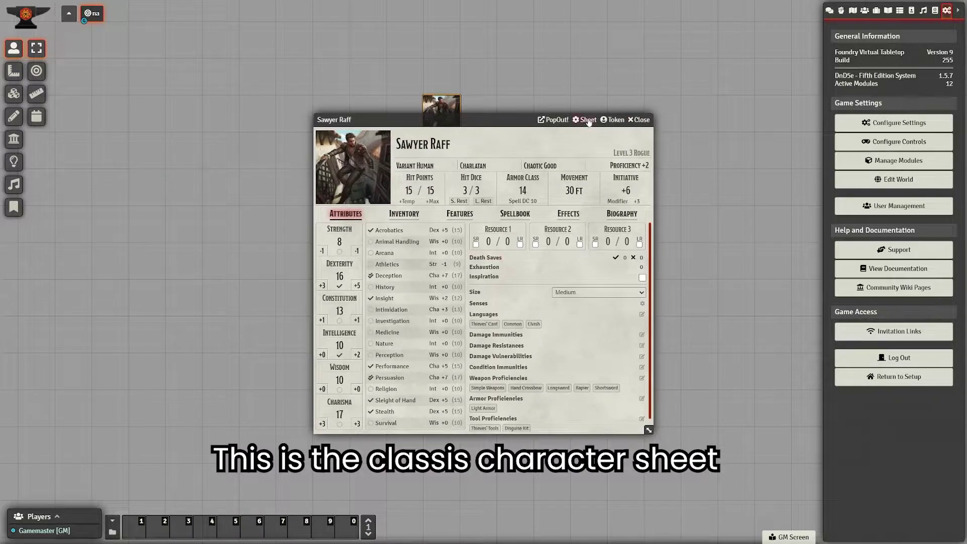
pyautogui.click(584, 119)
pyautogui.click(580, 157)
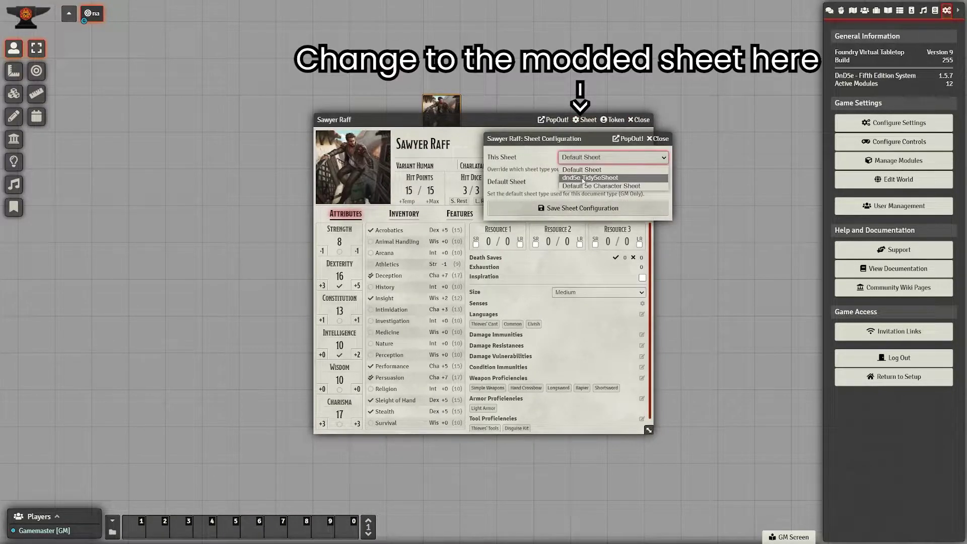
pyautogui.click(589, 178)
pyautogui.click(581, 211)
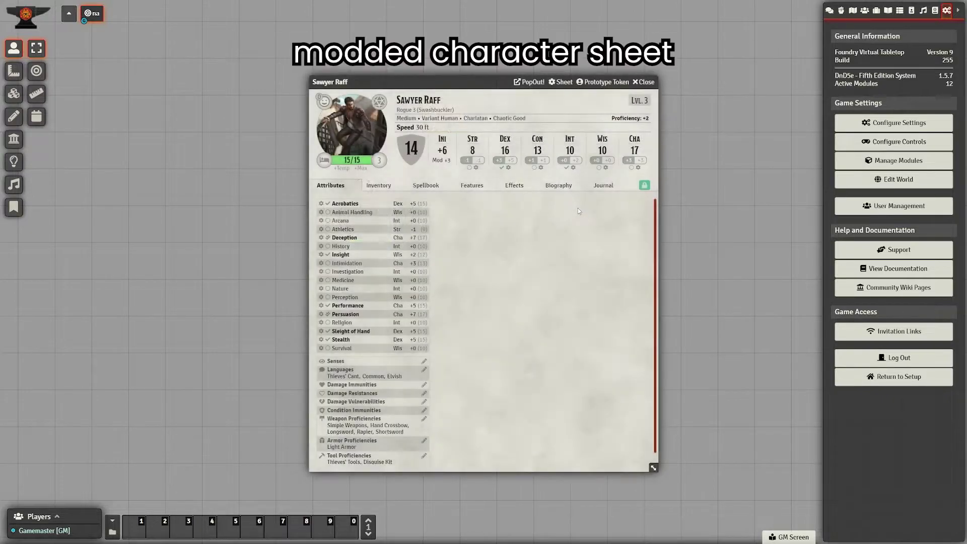
# - Look through the inventory and features on the rogue's character sheet, then close the sheet
pyautogui.click(388, 190)
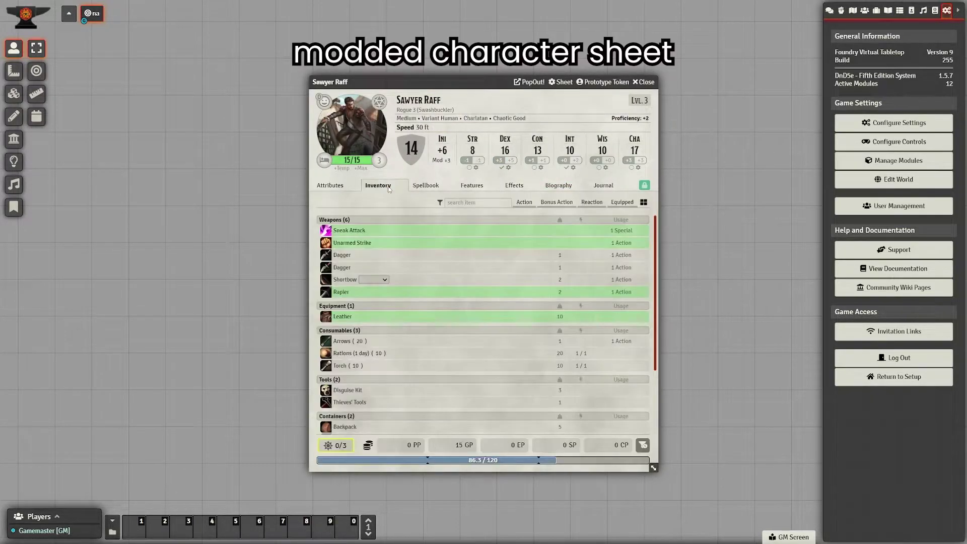
pyautogui.scroll(-3, 404, 243)
pyautogui.scroll(3, 405, 243)
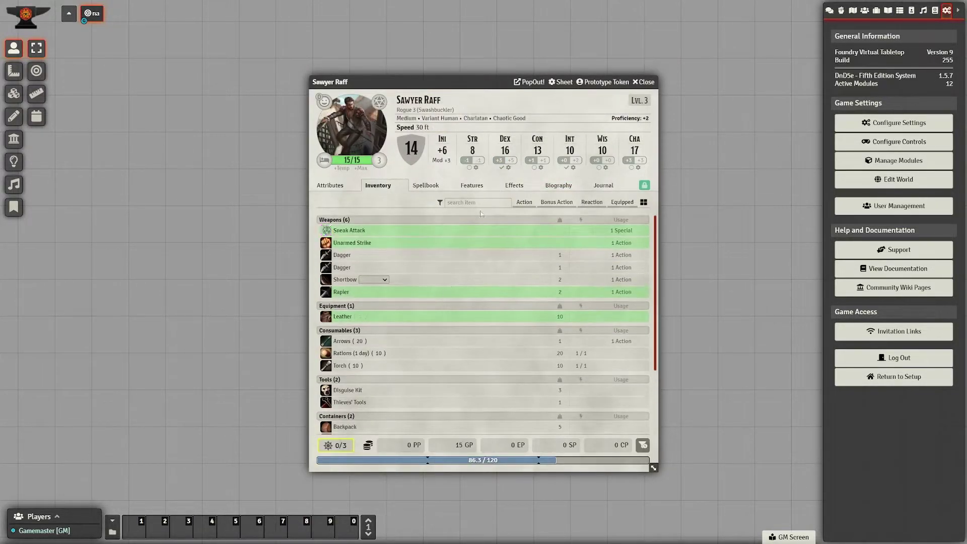
pyautogui.click(479, 187)
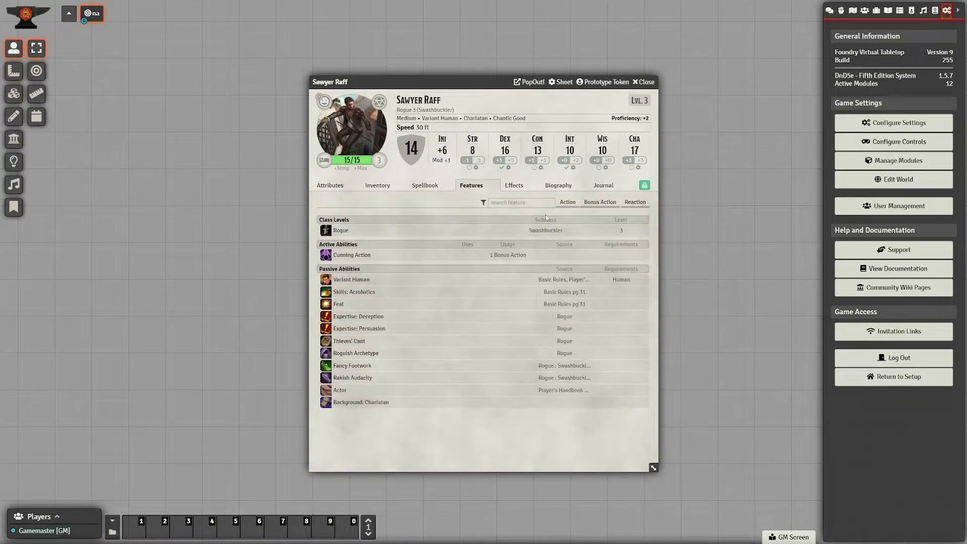
pyautogui.press('Escape')
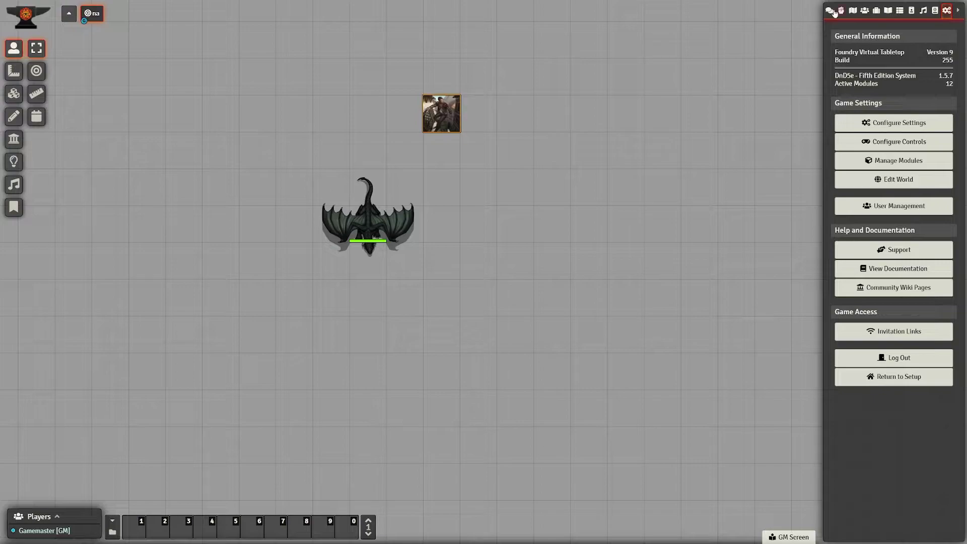
# - Make a public roll of one d20 from the chat's dice tray
pyautogui.click(831, 10)
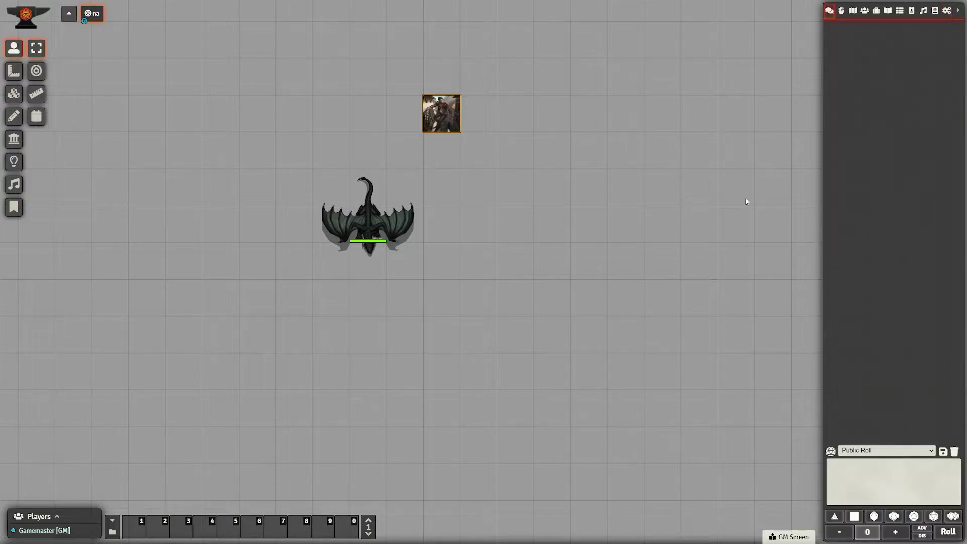
pyautogui.click(933, 516)
pyautogui.click(948, 532)
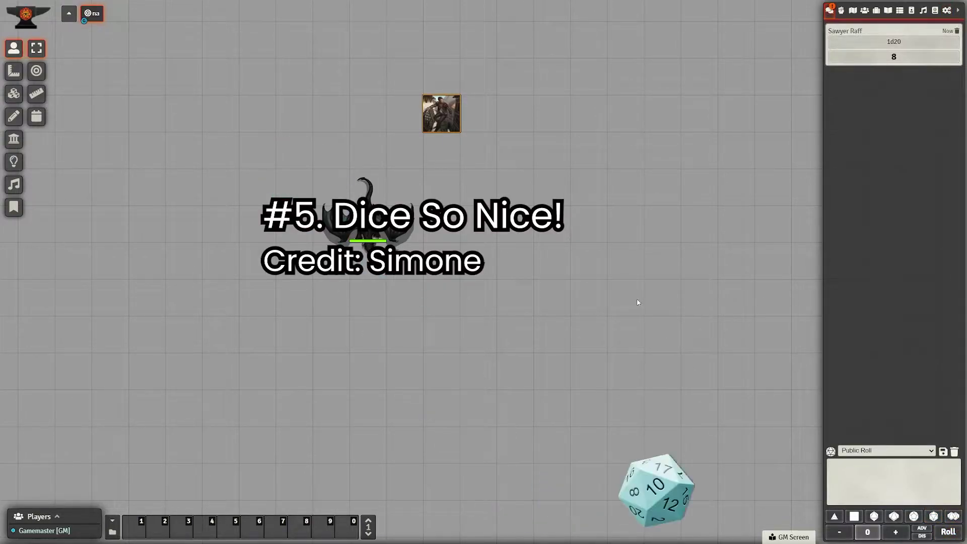
# - Open the personal 3D dice settings of the Dice So Nice! module
pyautogui.click(946, 11)
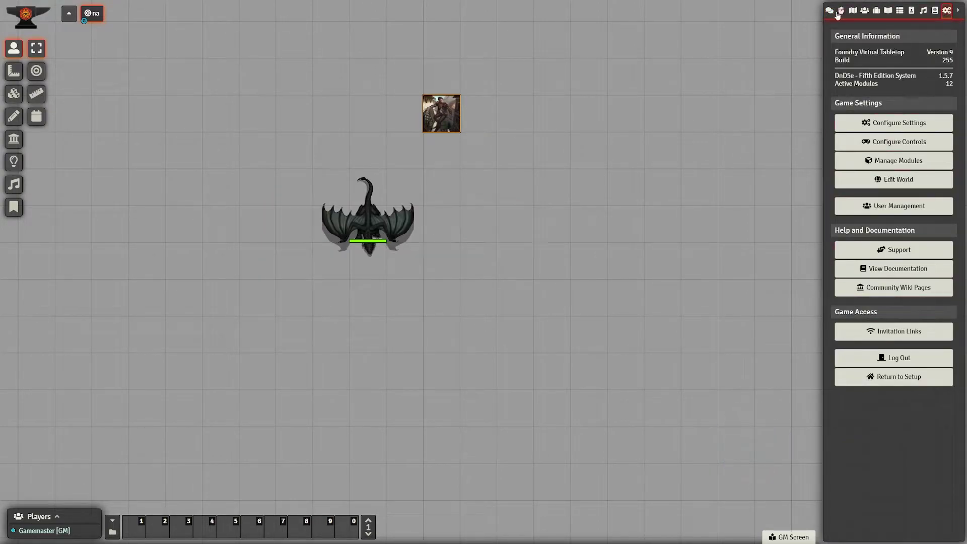
pyautogui.click(840, 11)
pyautogui.click(947, 10)
pyautogui.click(892, 121)
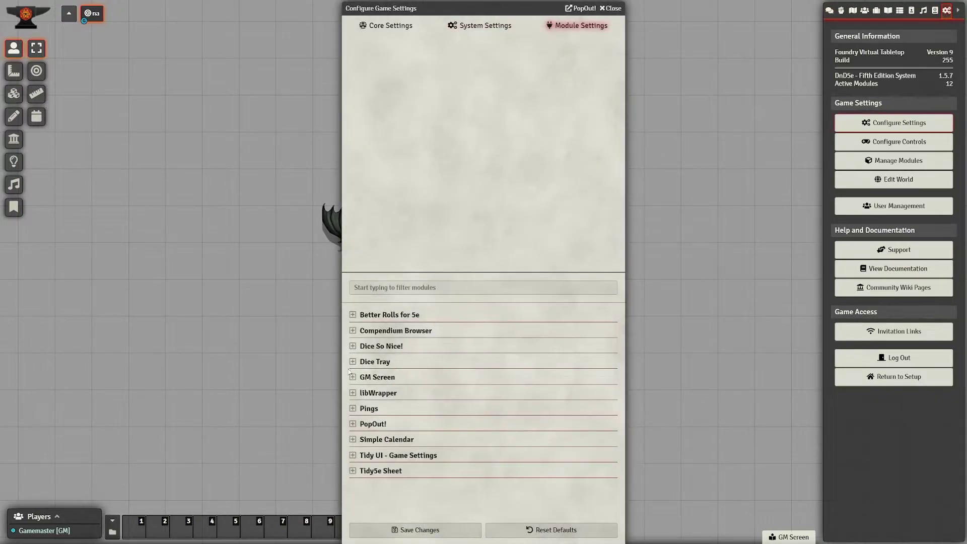
pyautogui.click(353, 346)
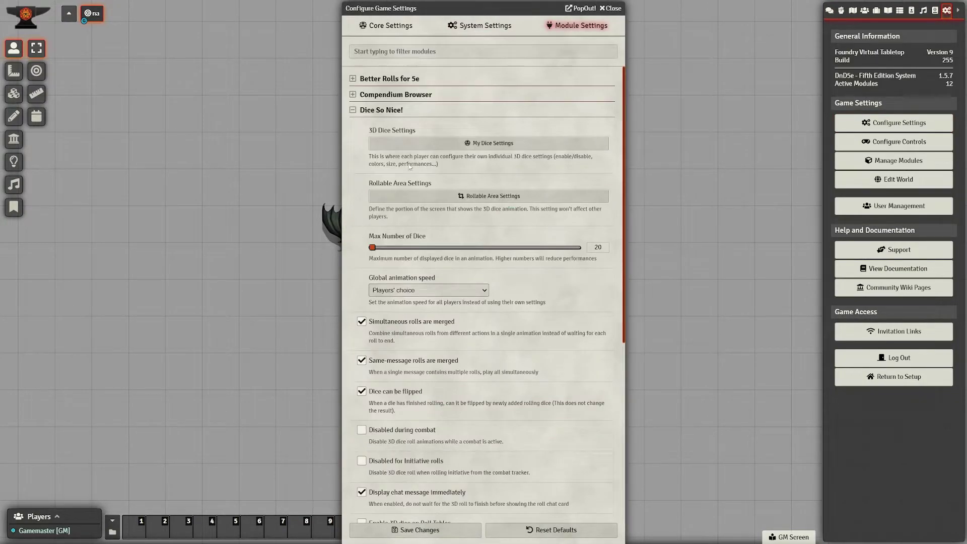
pyautogui.click(454, 144)
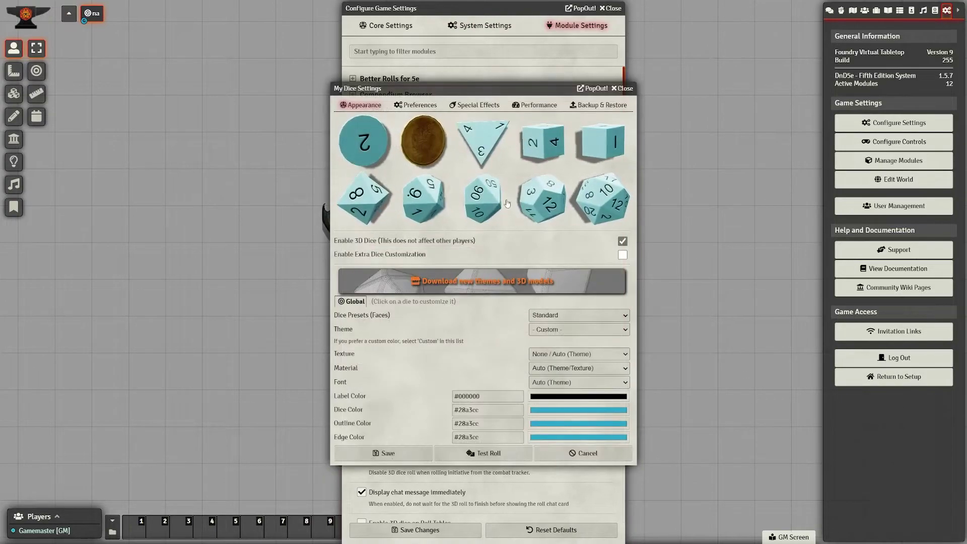
# - Set the global dice face preset to Foundry VTT and the dice theme to Random
pyautogui.click(572, 316)
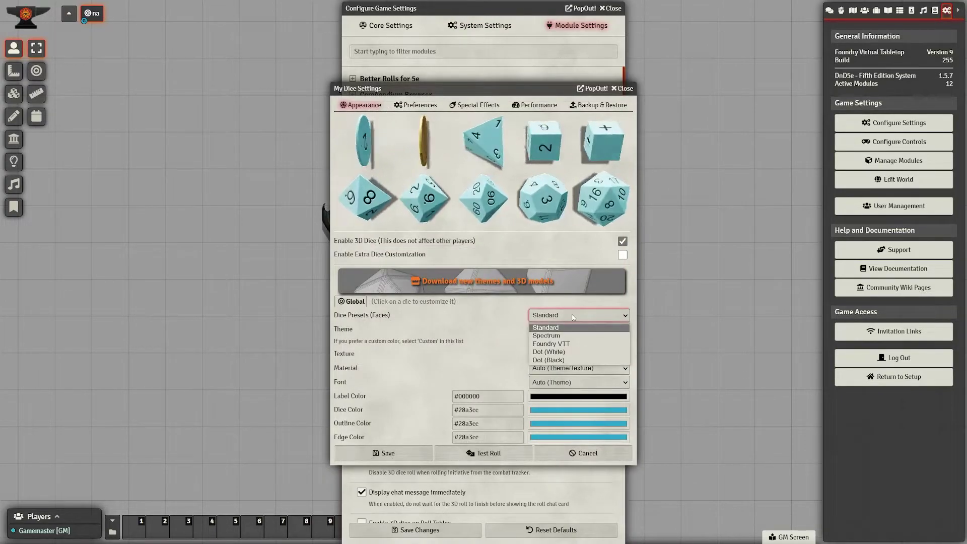
pyautogui.click(571, 344)
pyautogui.click(562, 330)
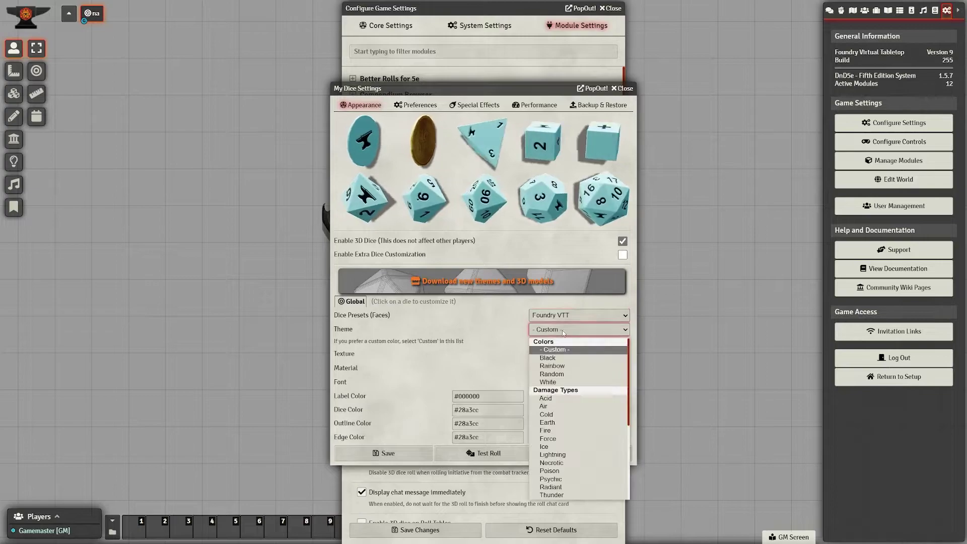
pyautogui.click(553, 373)
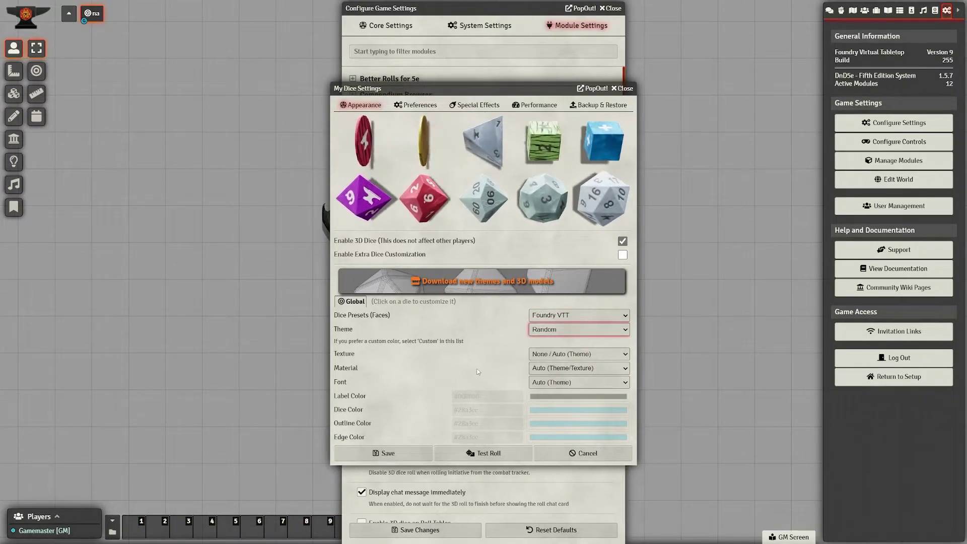
# - Make a test roll with the current dice appearance, then cancel the personal dice settings
pyautogui.click(460, 455)
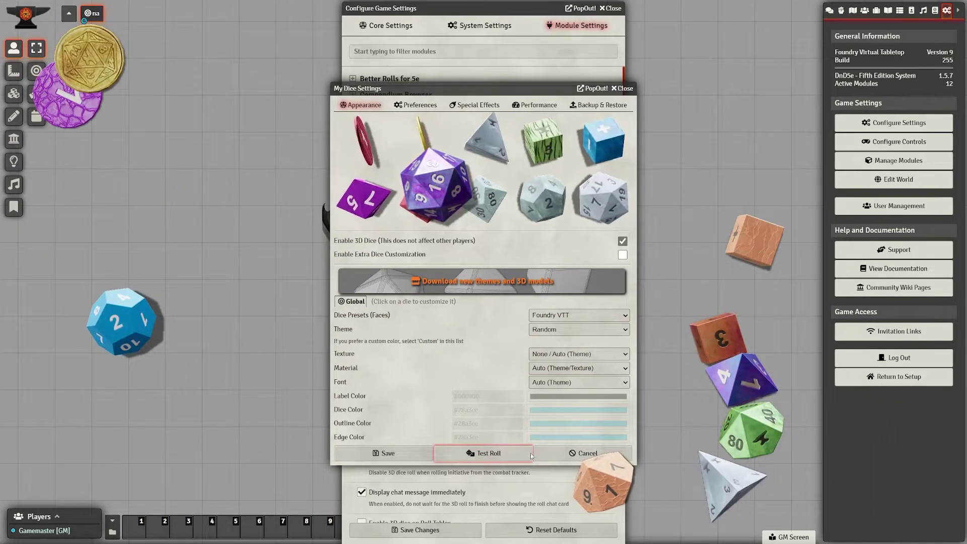
pyautogui.click(550, 454)
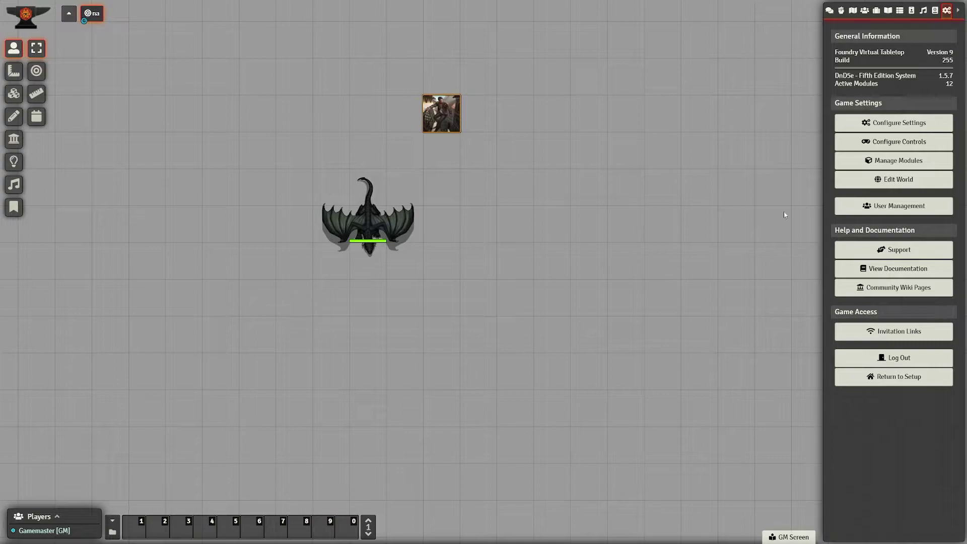
# - Make a public 1d20 roll with the Dice Tray in the chat, then delete the roll's message
pyautogui.click(830, 10)
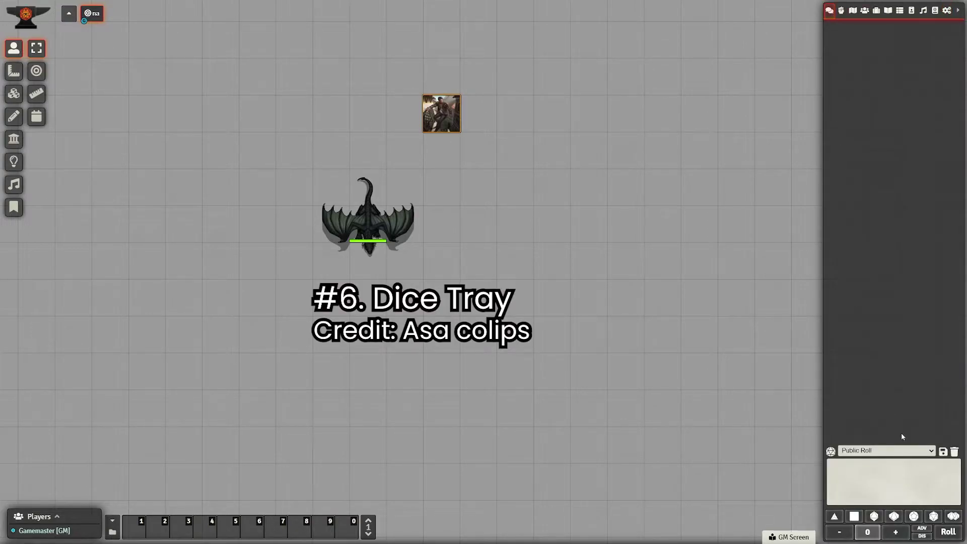
pyautogui.click(933, 516)
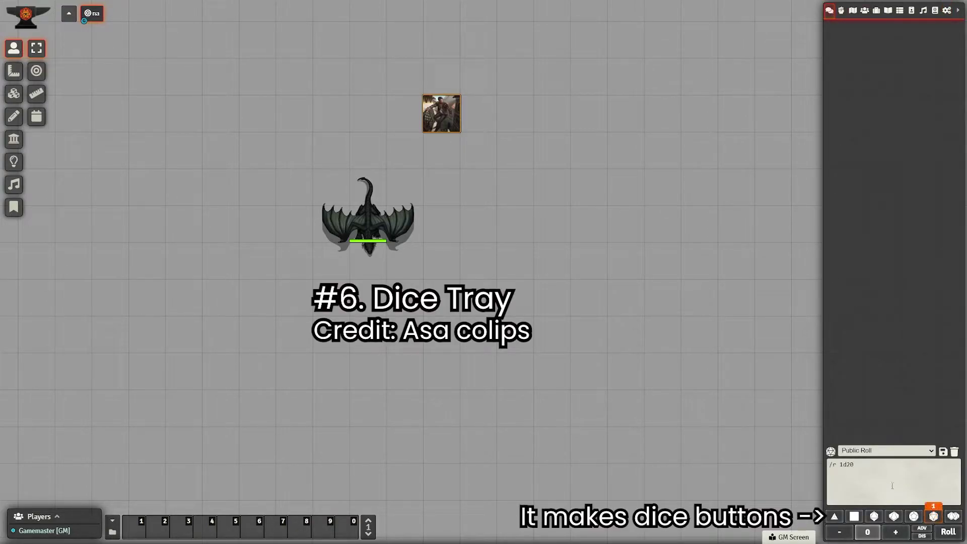
pyautogui.click(948, 531)
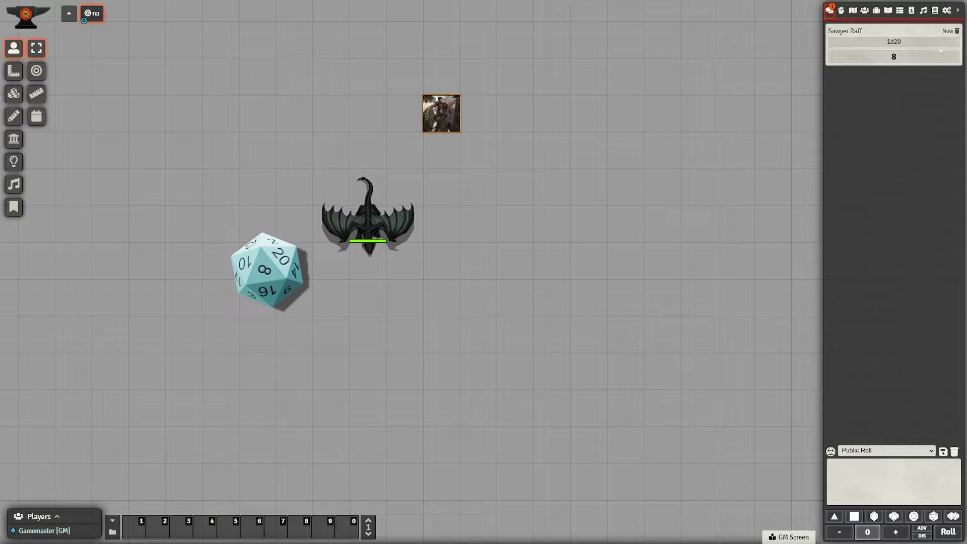
pyautogui.click(956, 31)
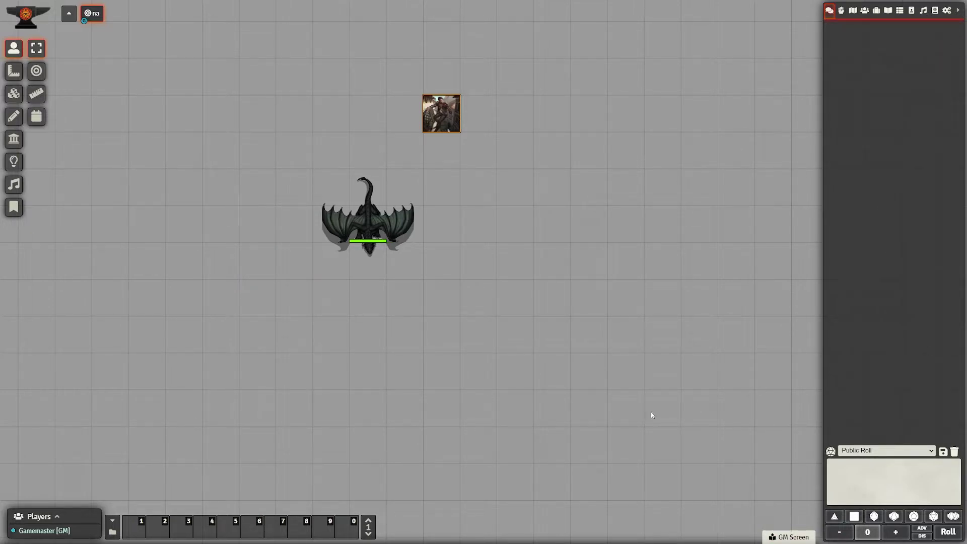
# - Look through the GM Screen's Conditions and Random pages and the linked Random Treasure Table, then close the web page and the GM Screen
pyautogui.click(775, 534)
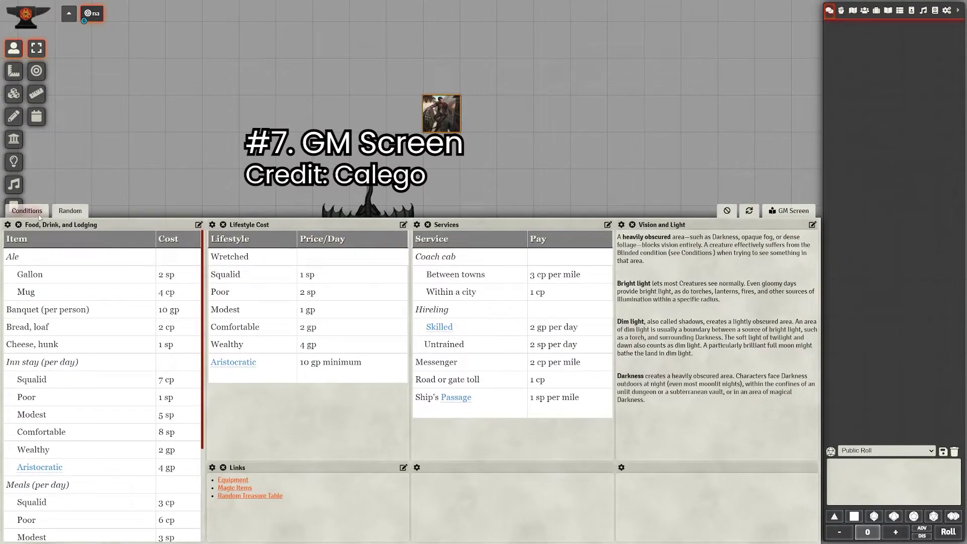
pyautogui.click(35, 214)
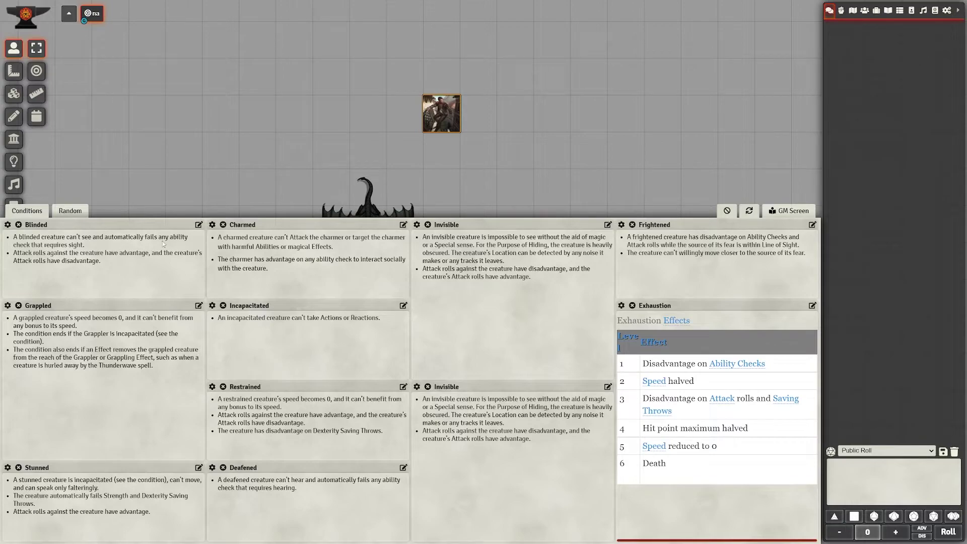
pyautogui.click(78, 215)
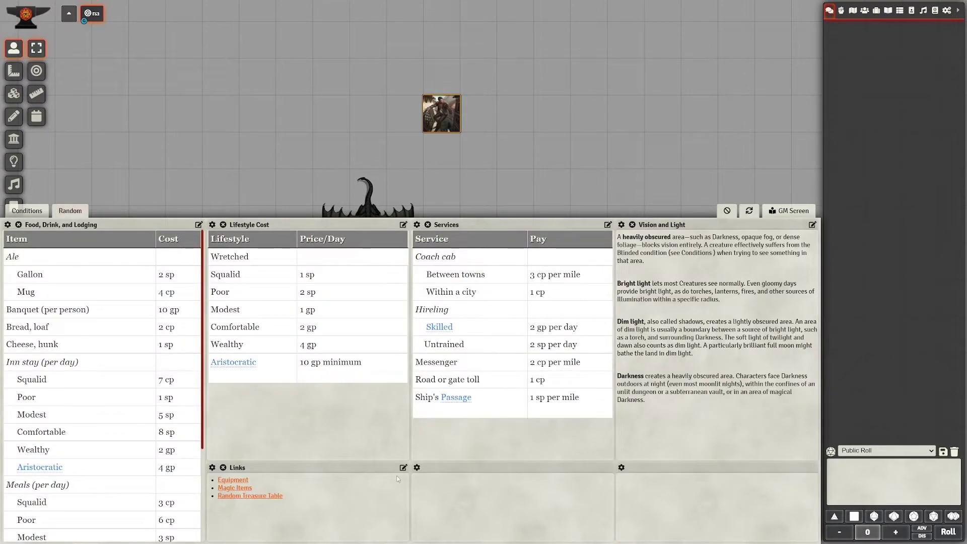
pyautogui.click(251, 495)
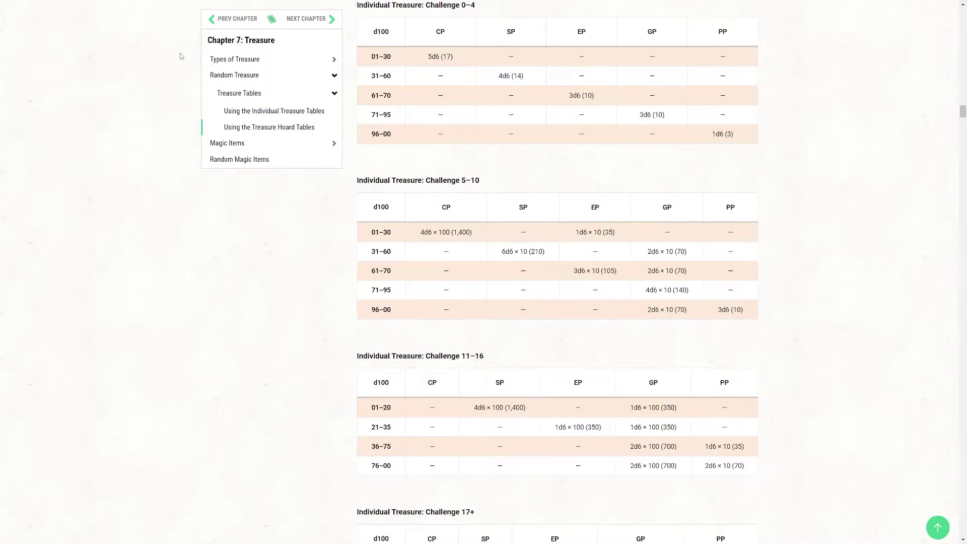
pyautogui.hotkey('ctrl', 'w')
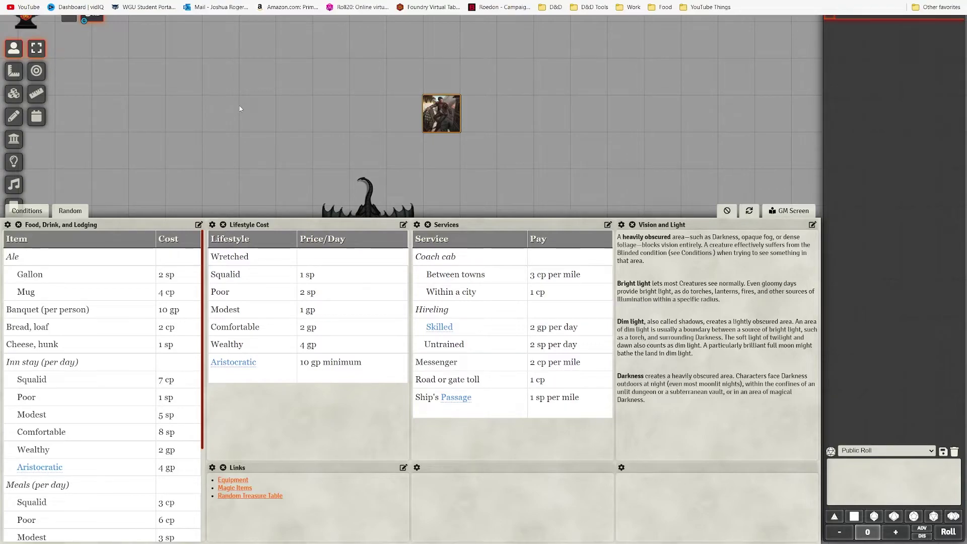
pyautogui.click(795, 211)
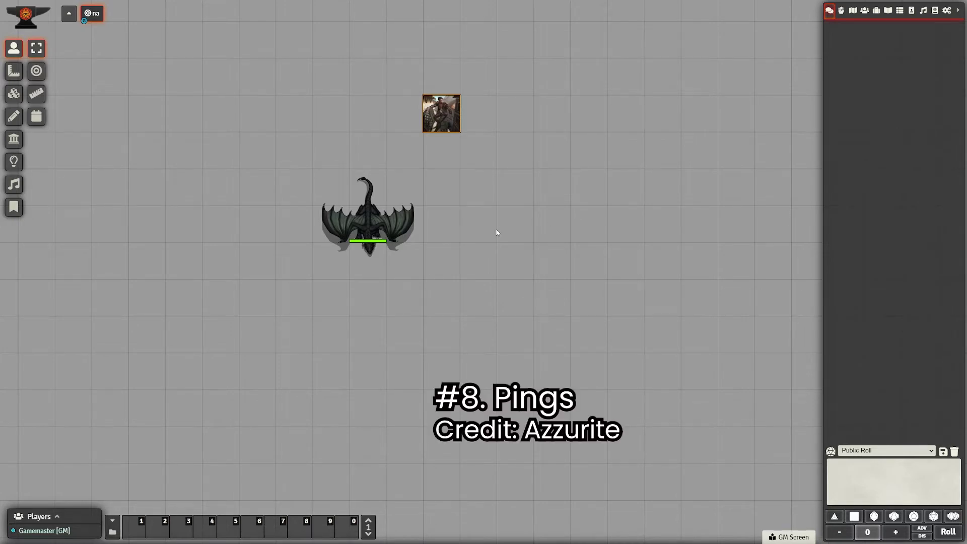
# - Ping two empty spots on the scene, pulling the view to the ping, then return to the tokens
pyautogui.click(670, 159)
pyautogui.moveTo(558, 249); pyautogui.dragTo(571, 250)
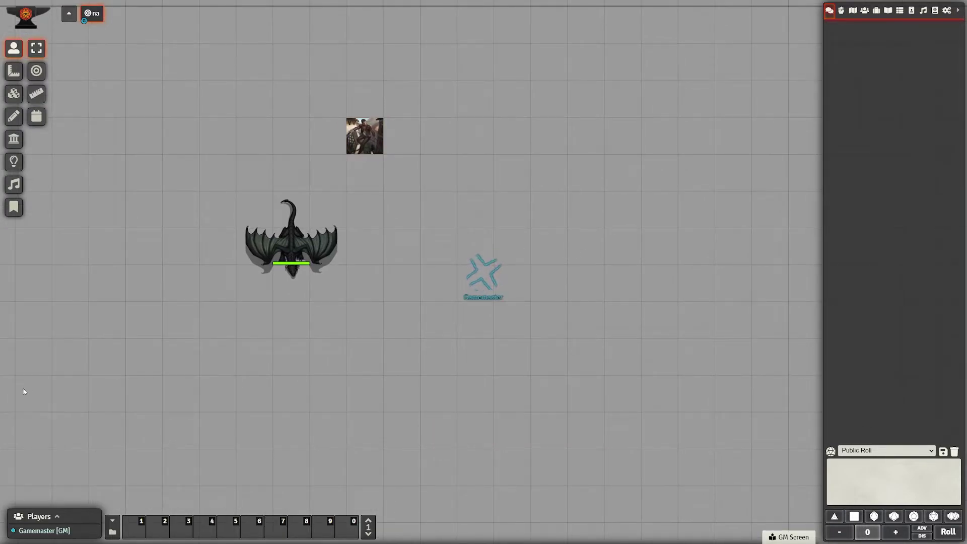
pyautogui.keyDown('shift'); pyautogui.click(68, 363); pyautogui.keyUp('shift')
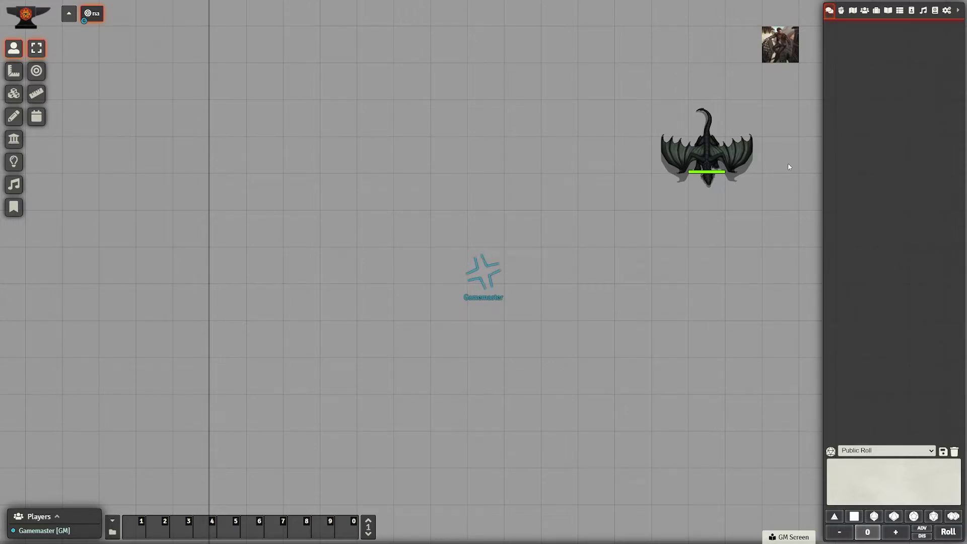
pyautogui.moveTo(778, 174); pyautogui.dragTo(574, 308)
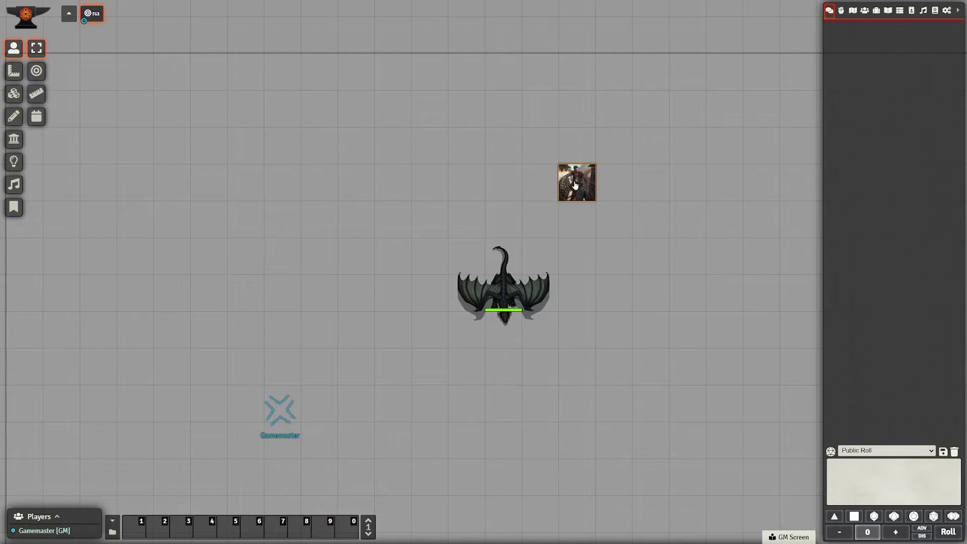
# - Open the attributes on the rogue's character sheet, pop the sheet out into a separate window, and minimize that window
pyautogui.doubleClick(575, 185)
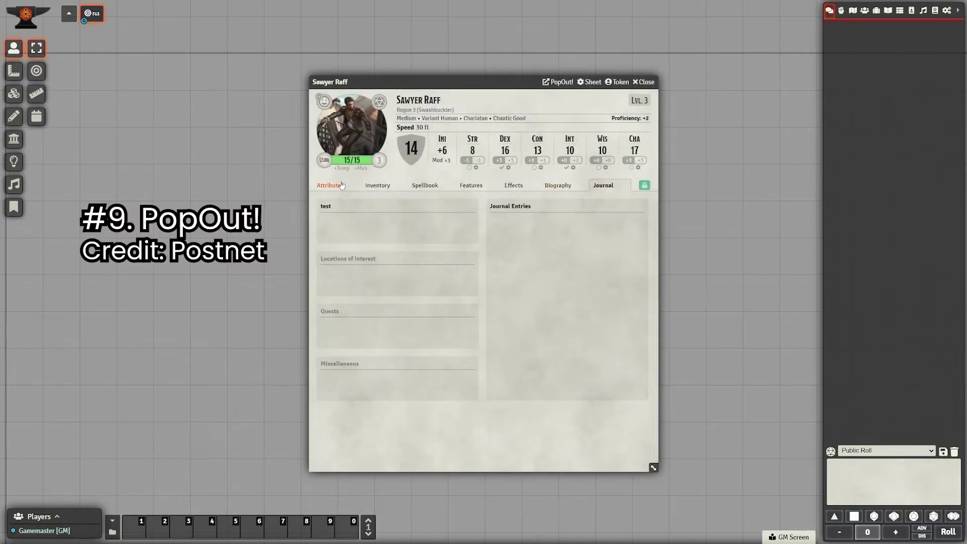
pyautogui.click(342, 186)
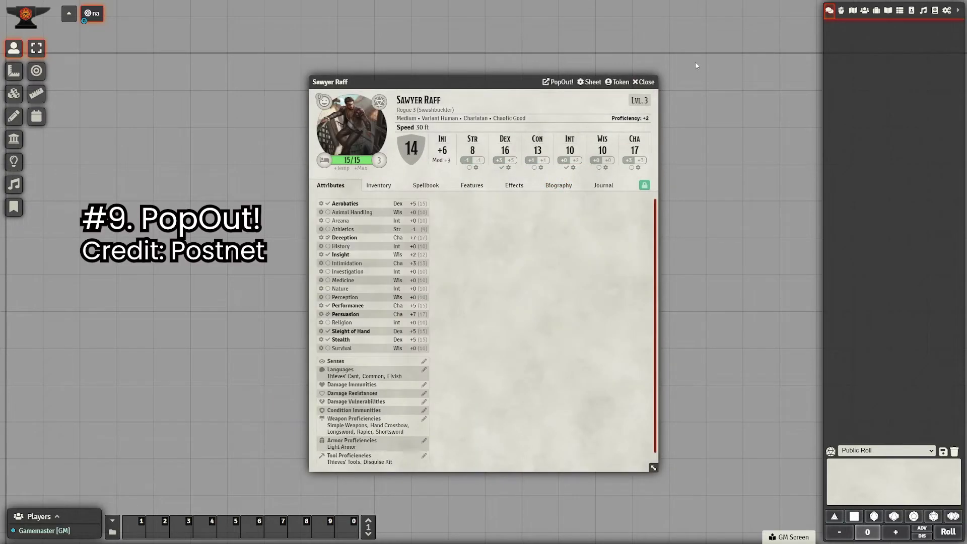
pyautogui.click(559, 82)
pyautogui.moveTo(538, 73); pyautogui.dragTo(574, 50)
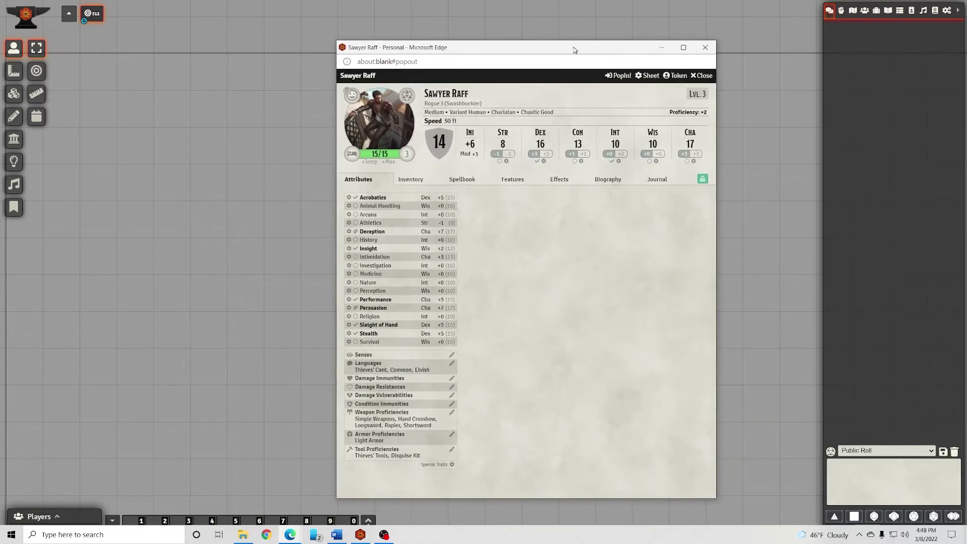
pyautogui.click(662, 47)
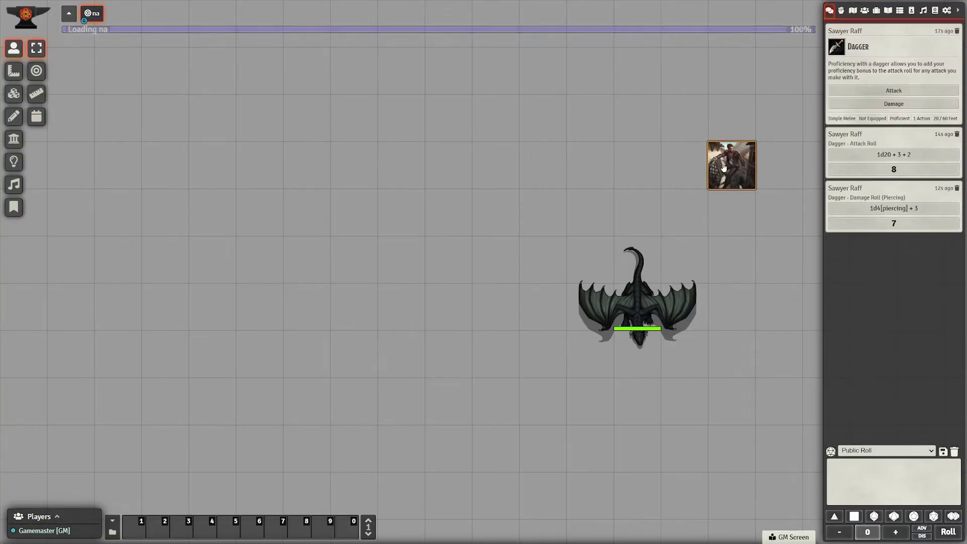
# - Roll the first Dagger from the rogue's inventory and add critical damage to the roll in chat
pyautogui.doubleClick(724, 168)
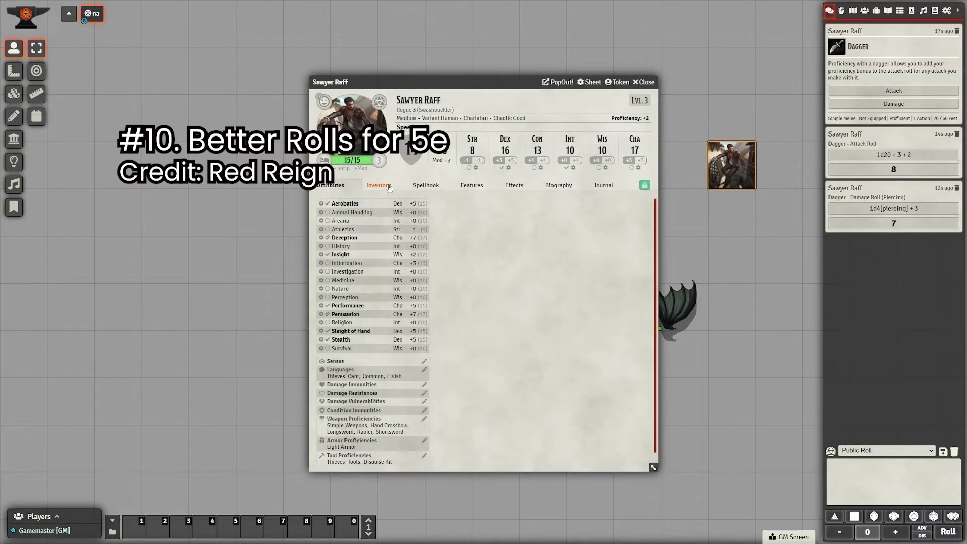
pyautogui.click(377, 185)
pyautogui.click(325, 256)
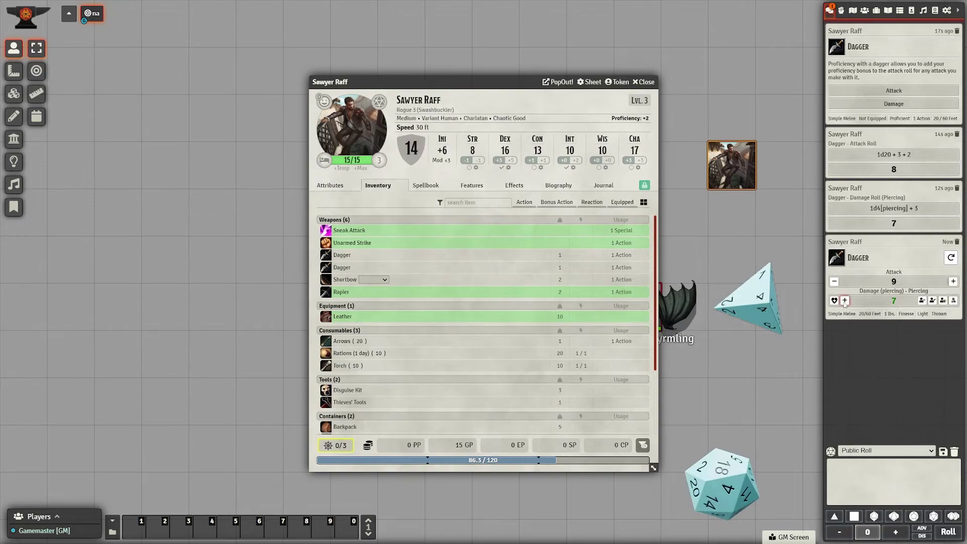
pyautogui.click(844, 300)
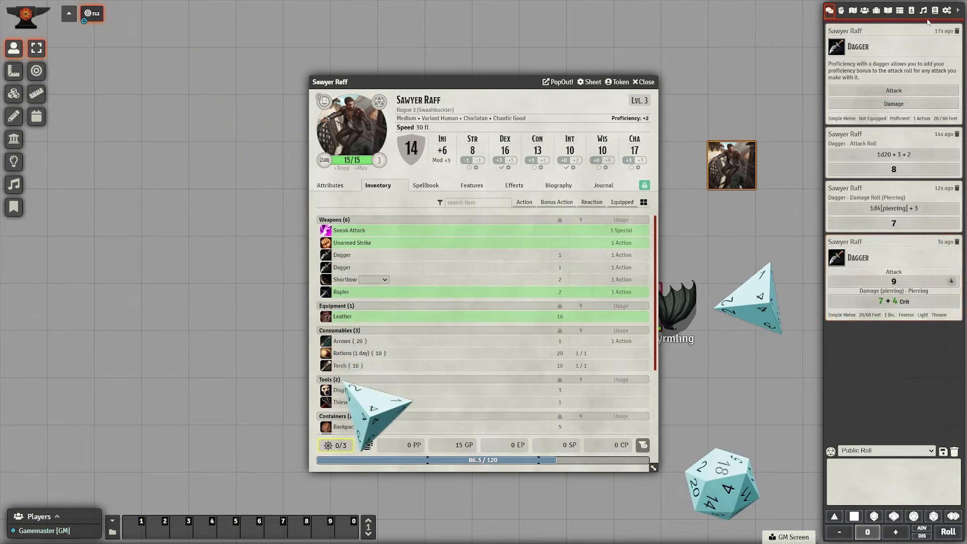
# - Open the game's module settings and expand the Better Rolls for 5e options
pyautogui.click(947, 11)
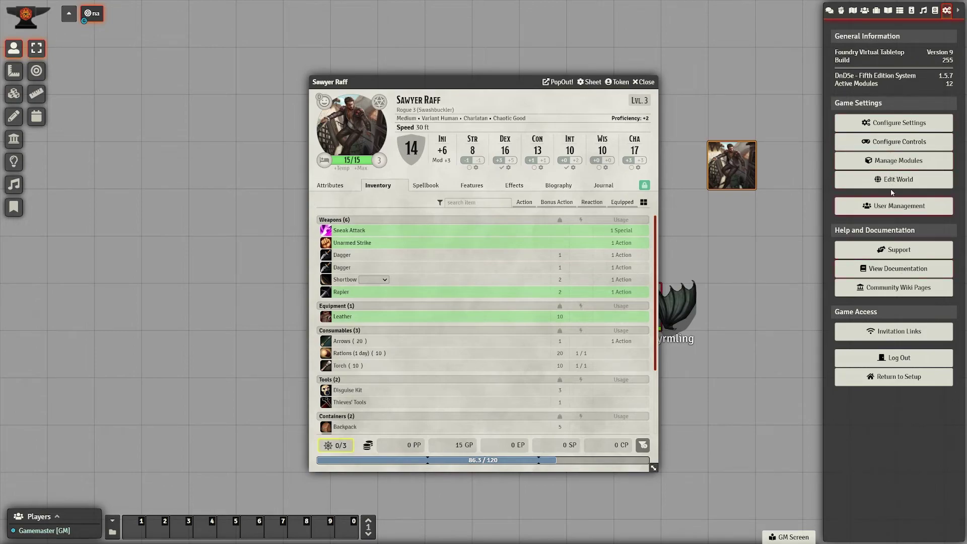
pyautogui.click(891, 162)
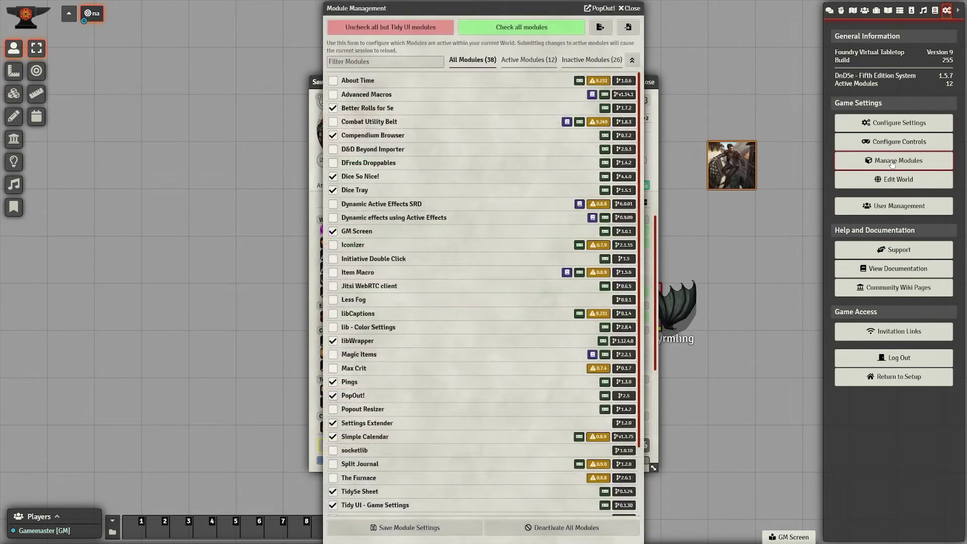
pyautogui.click(888, 125)
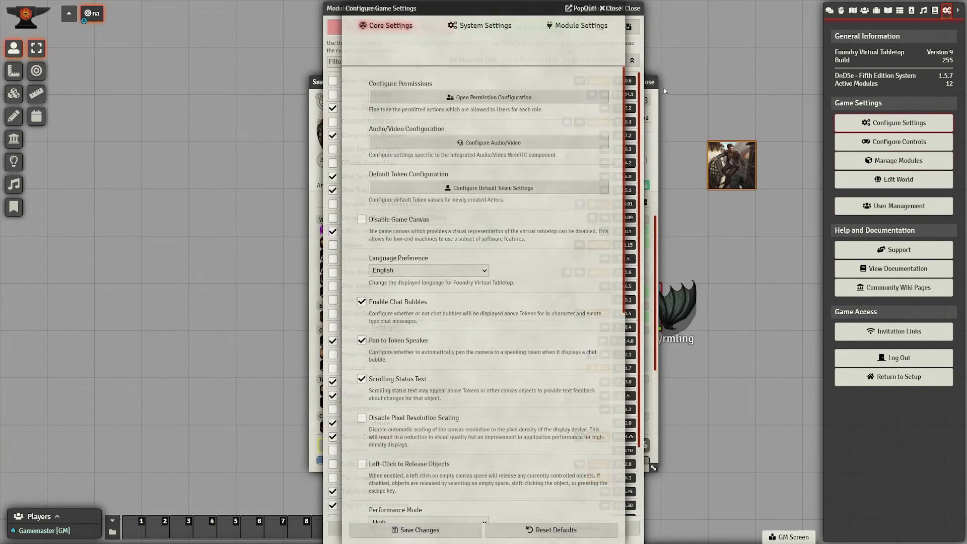
pyautogui.click(582, 27)
pyautogui.click(355, 315)
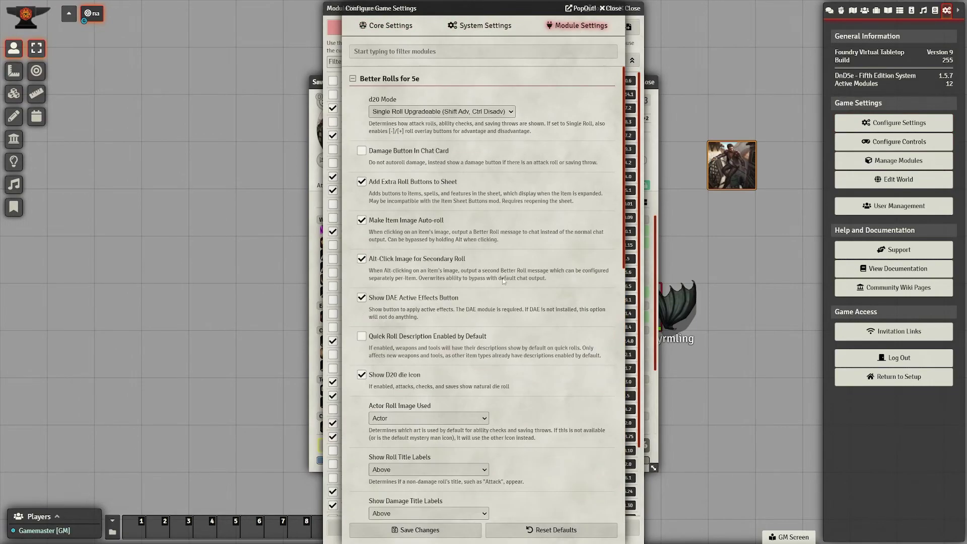
# - Check the Critical Damage Behavior choices for Better Rolls for 5e and select Roll Base Damage, Max Critical
pyautogui.scroll(-8, 505, 289)
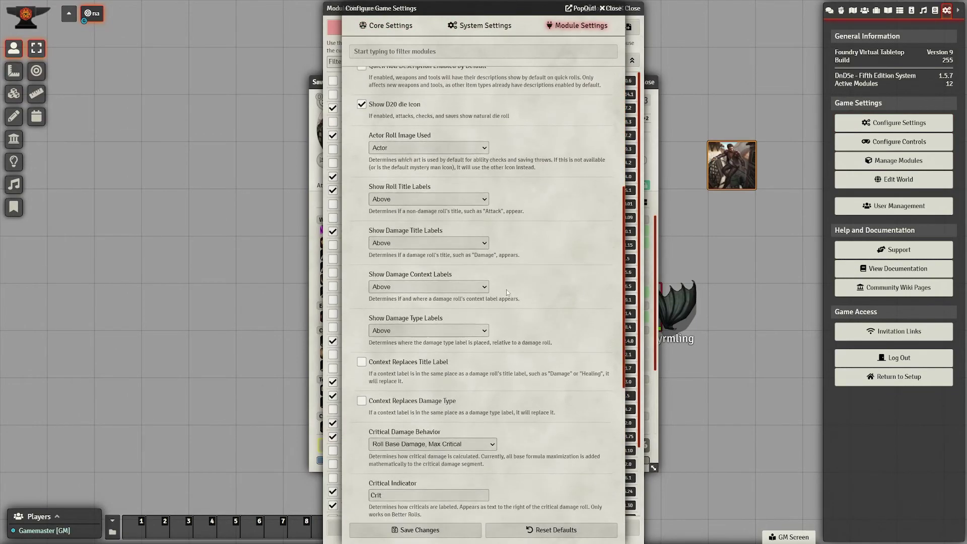
pyautogui.click(441, 308)
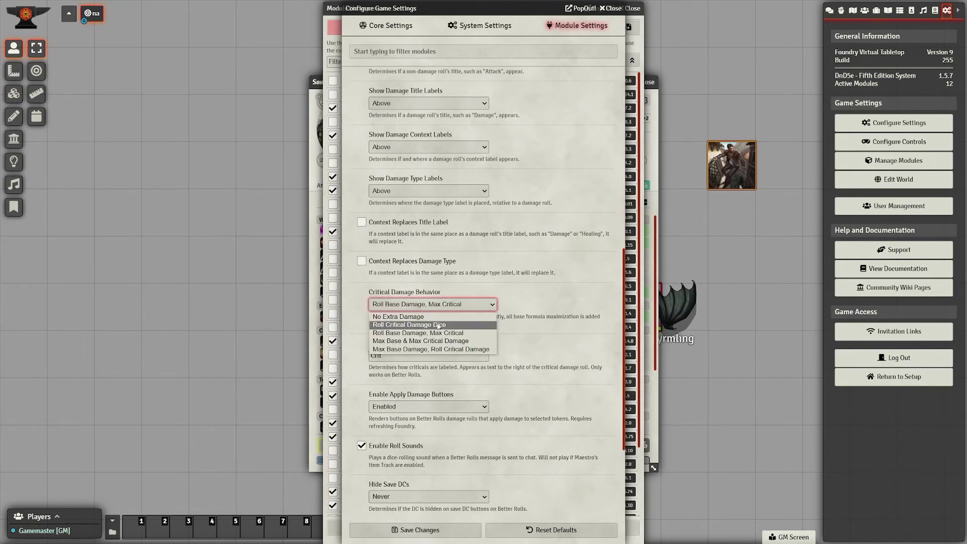
pyautogui.click(449, 330)
pyautogui.scroll(-3, 449, 330)
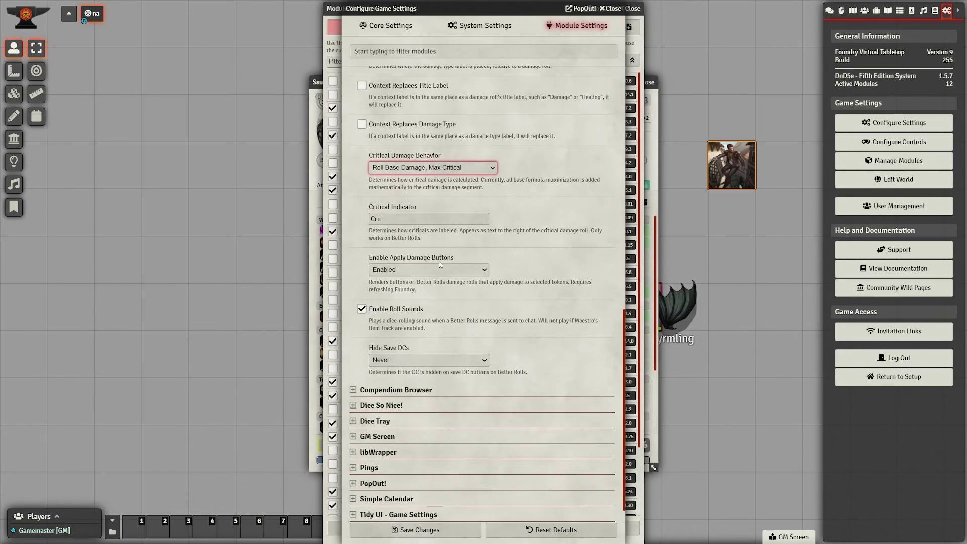